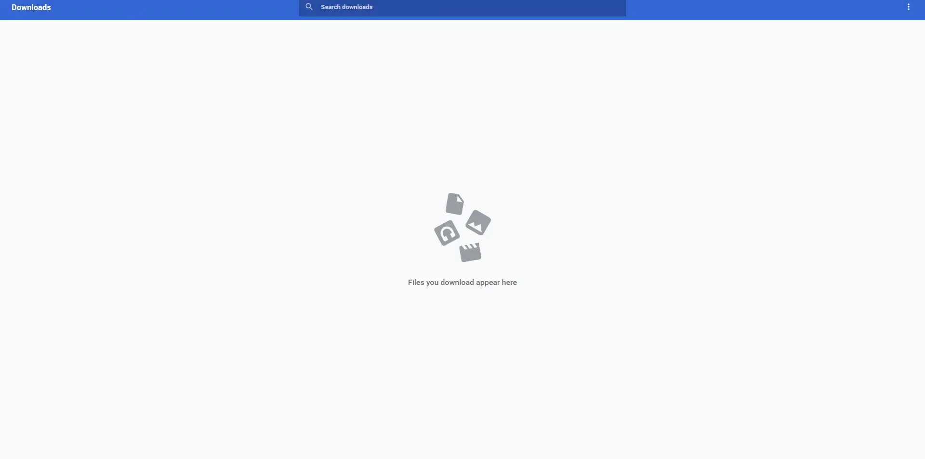
- Load YouTube from the Chrome address bar and focus its search box
type("youtube")
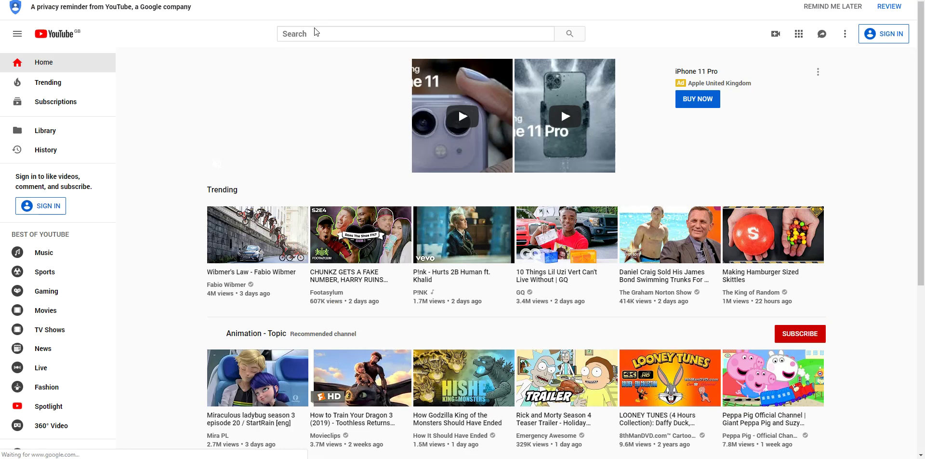
left_click(301, 34)
- Search YouTube for 'matcap in maya' to find the Matcaps for Maya video
type("matc")
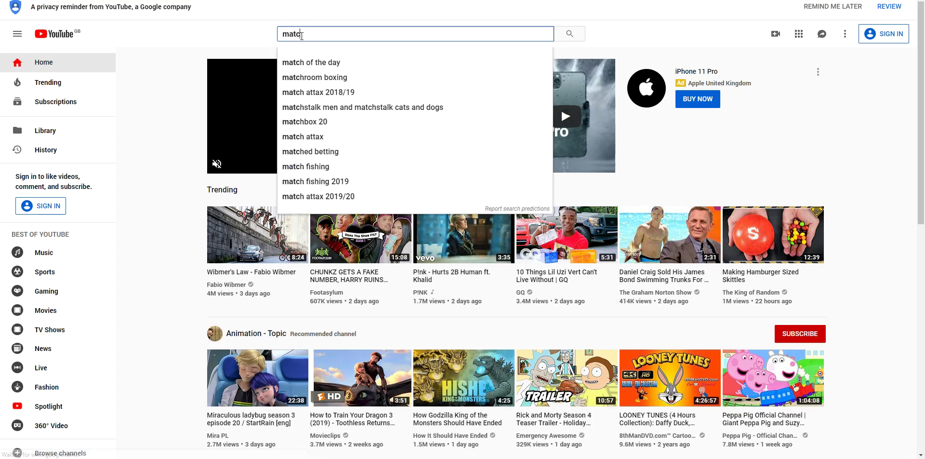
type("ap inmaya")
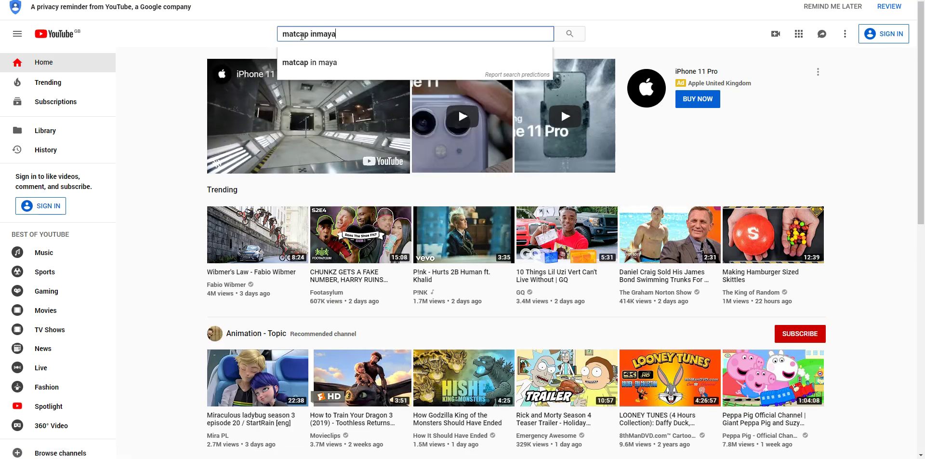
key("BackSpace")
key("BackSpace")
type("maya")
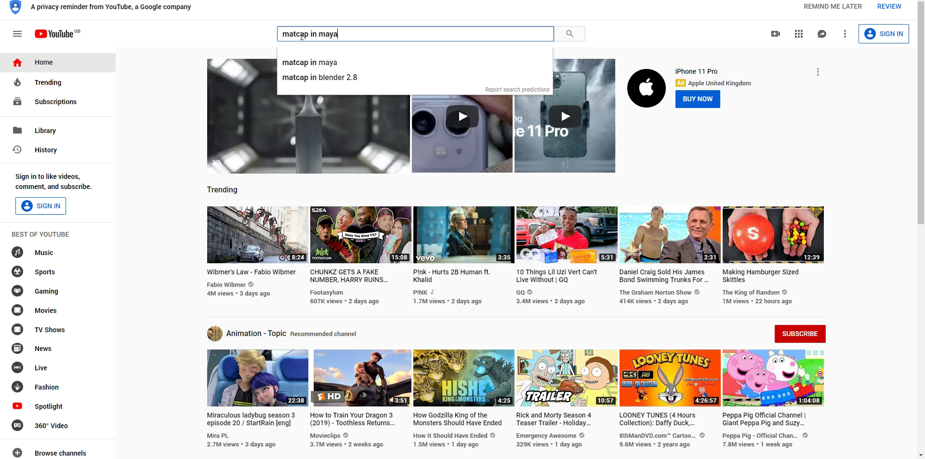
key("Return")
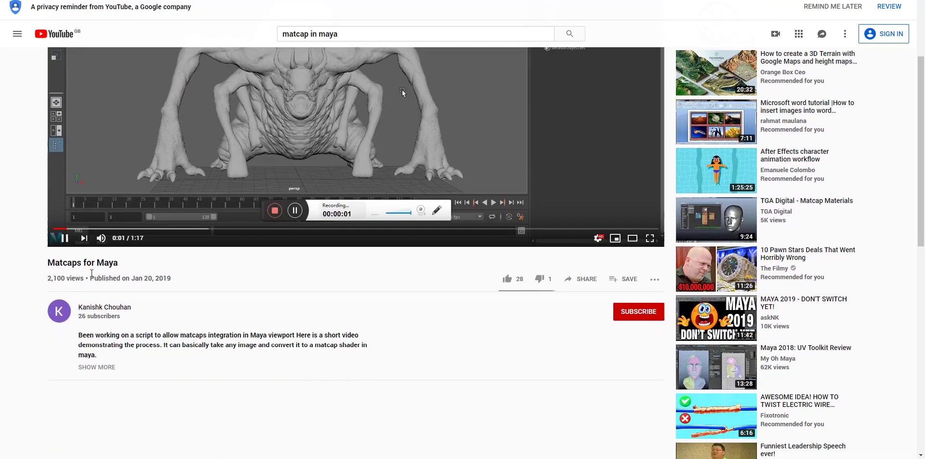
scroll(72, 289, "up", 2)
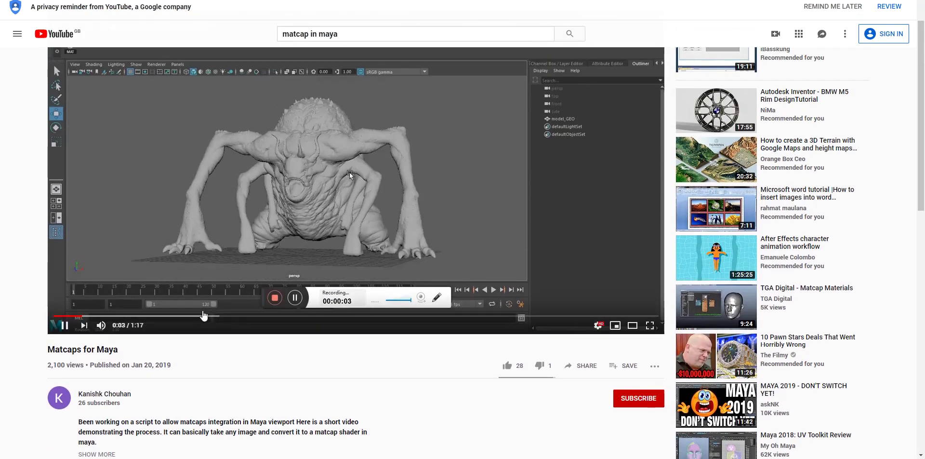
- Skim the demo through 0:19–0:47, pause it at 0:53, and switch to Maya
left_click(212, 316)
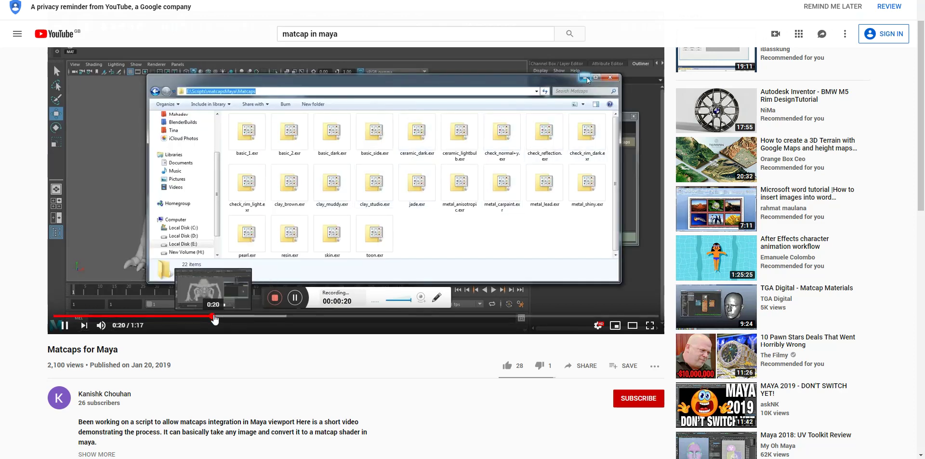
left_click(273, 315)
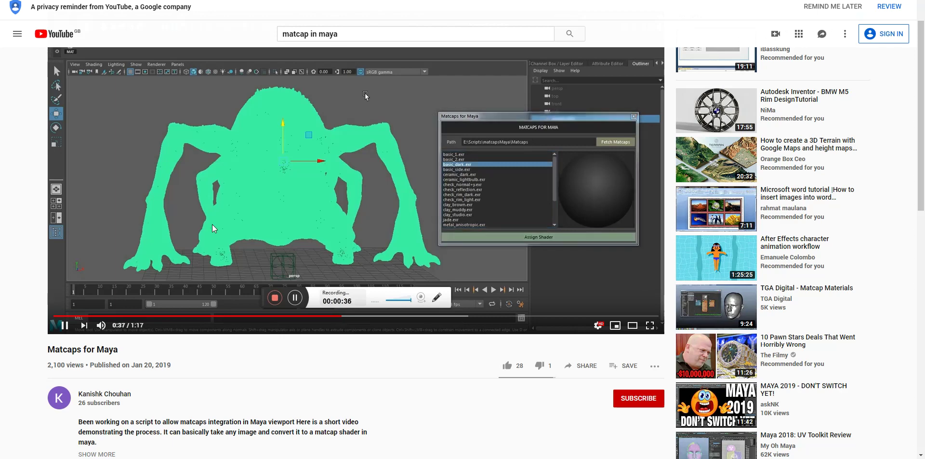
left_click(365, 316)
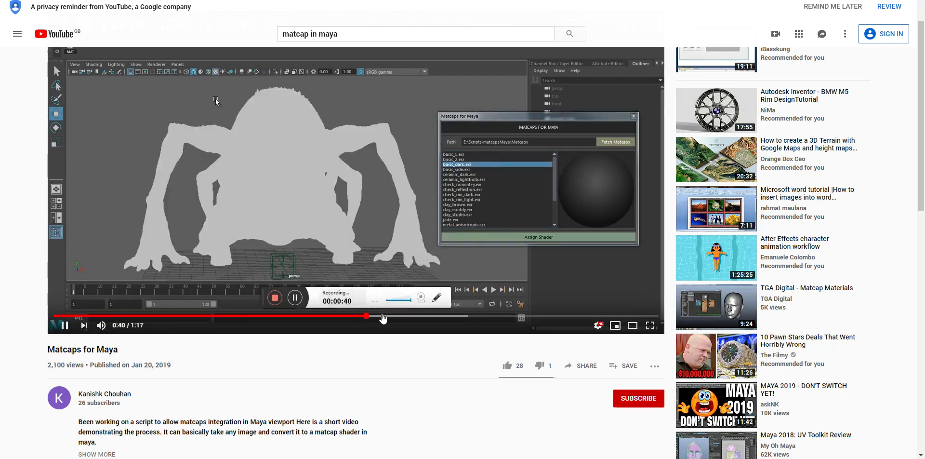
left_click(388, 317)
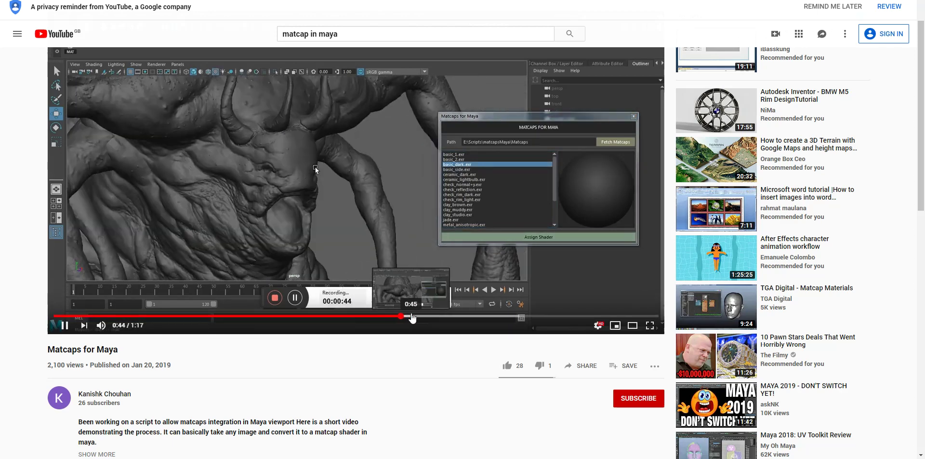
left_click(424, 317)
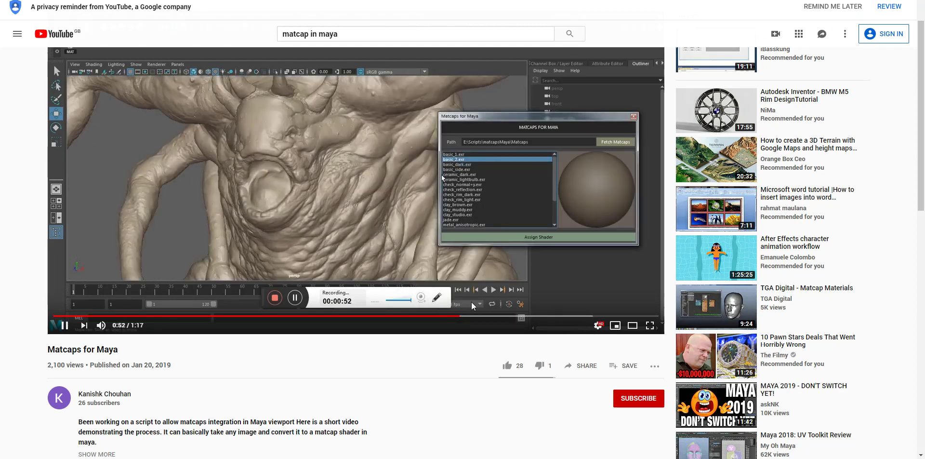
left_click(362, 176)
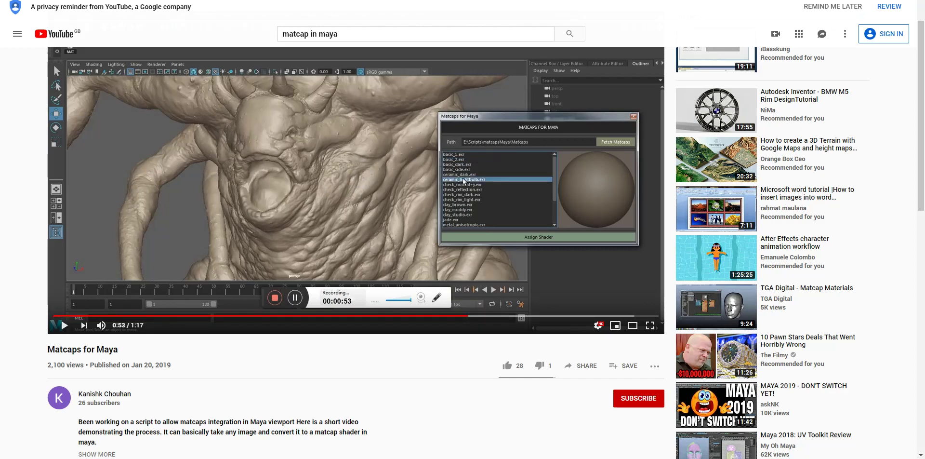
key("alt+Tab")
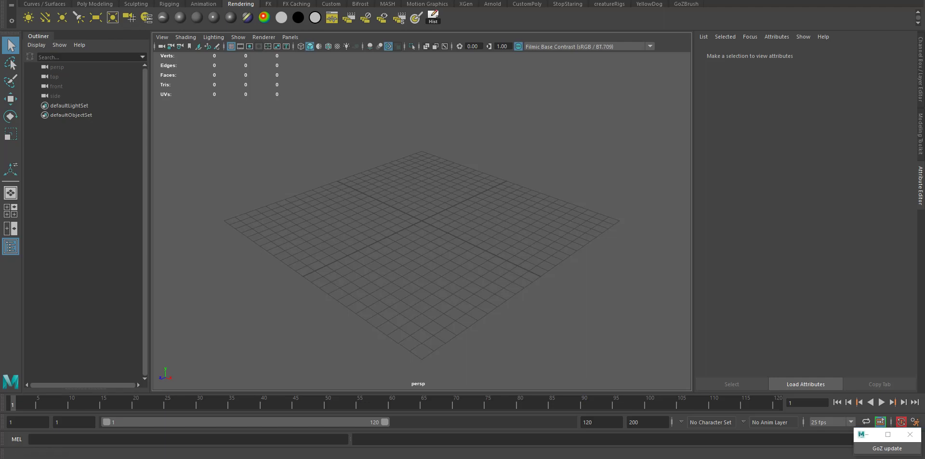
- Open the recent Orc2.OBJ file, discarding the empty scene, and pull the view back
left_click(56, 183)
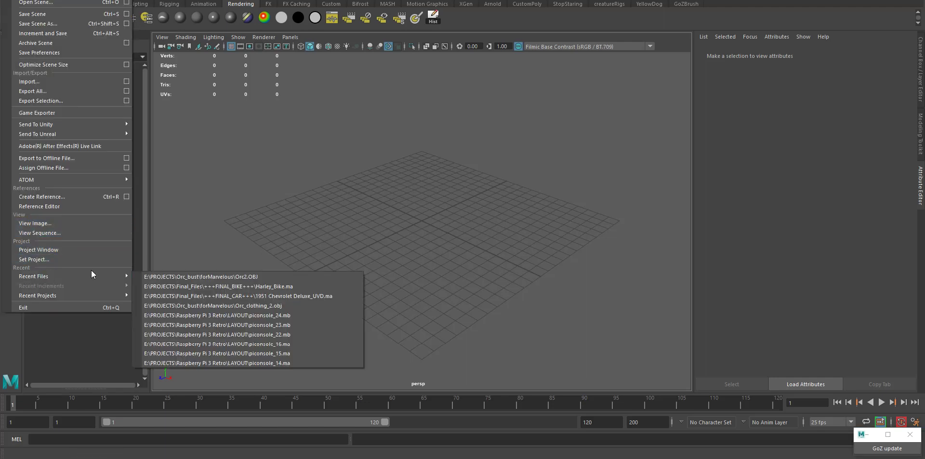
mouse_move(104, 273)
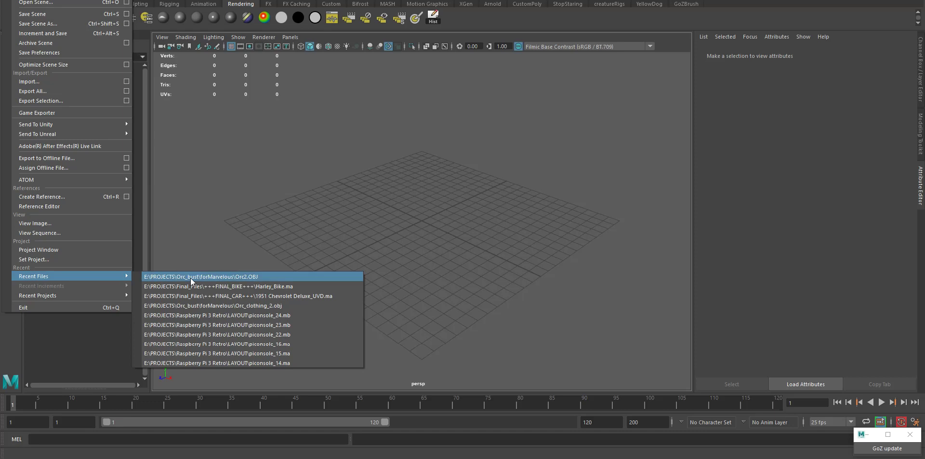
left_click(223, 277)
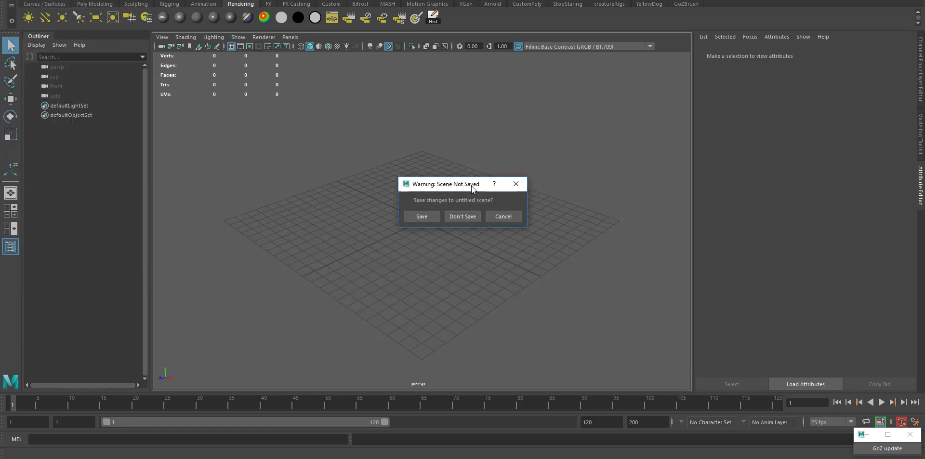
left_click(464, 216)
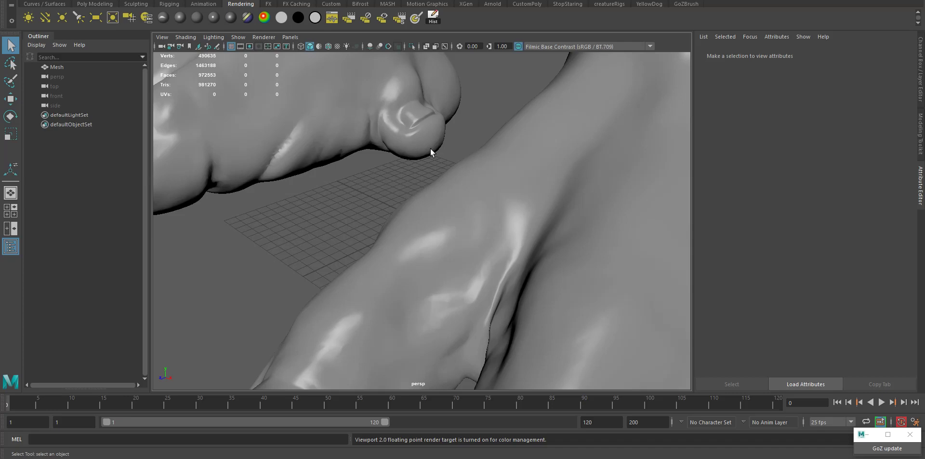
right_click_drag(430, 148, 407, 243, "alt")
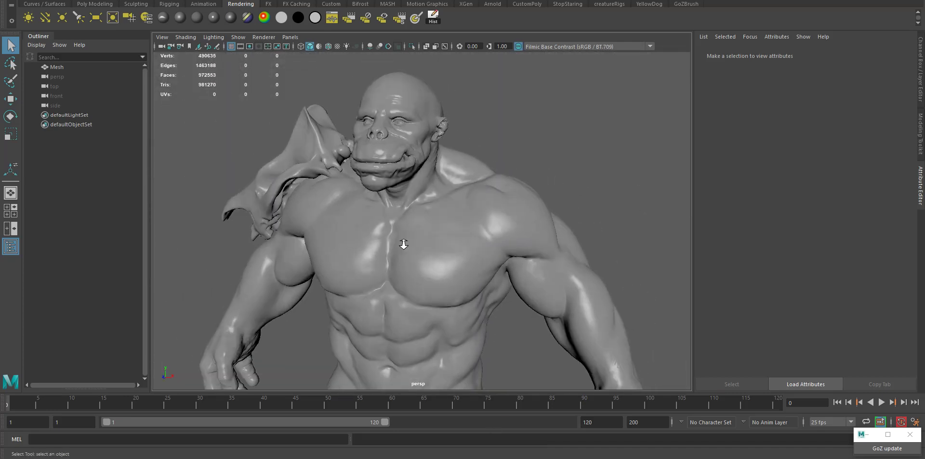
- Frame the orc's head and chest from the front and select the mesh
mouse_move(407, 244)
left_mouse_down("alt")
mouse_move(423, 289)
mouse_move(413, 248)
left_mouse_up("alt")
right_click_drag(413, 248, 448, 251, "alt")
middle_click_drag(448, 250, 412, 273, "alt")
right_click_drag(412, 273, 386, 194, "alt")
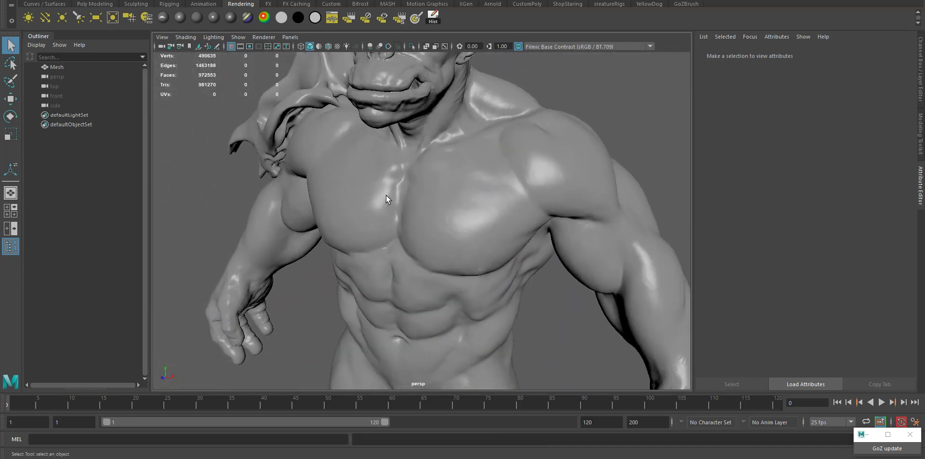
left_click_drag(386, 194, 490, 210, "alt")
right_click_drag(489, 211, 450, 208, "alt")
middle_click_drag(450, 209, 470, 167, "alt")
left_click(470, 167)
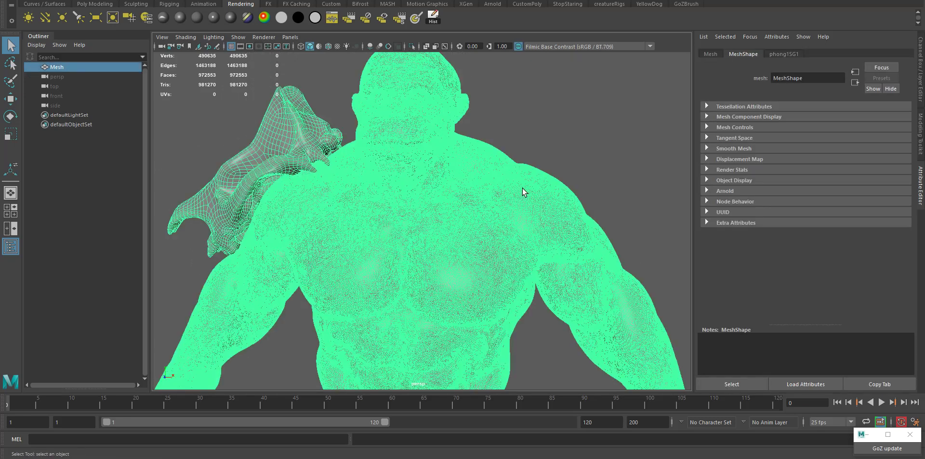
- Assign a new Lambert material to the orc, deselect it, and open the colour's texture list
left_click_drag(523, 193, 449, 153, "alt")
right_click_drag(451, 155, 465, 404)
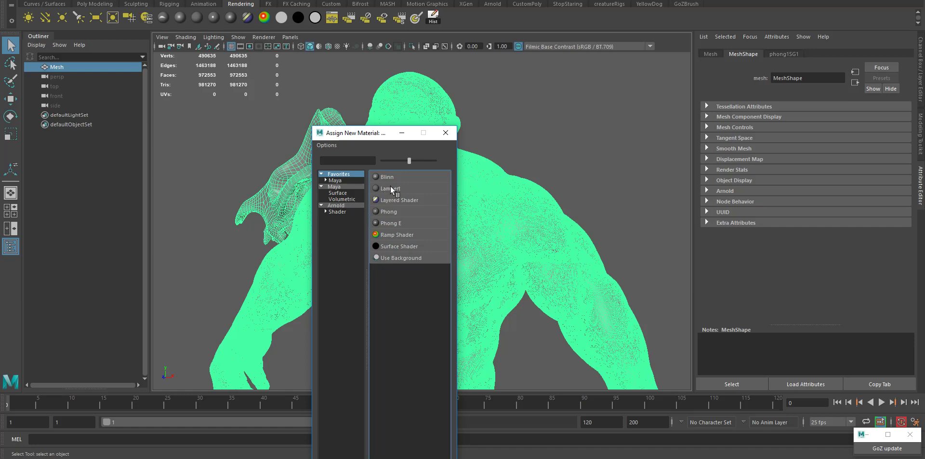
left_click(391, 189)
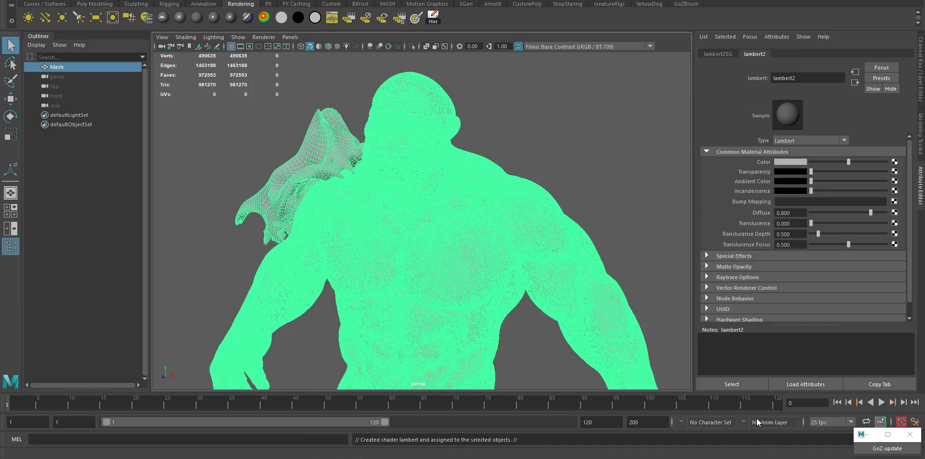
left_click(732, 384)
left_click_drag(374, 230, 400, 219, "alt")
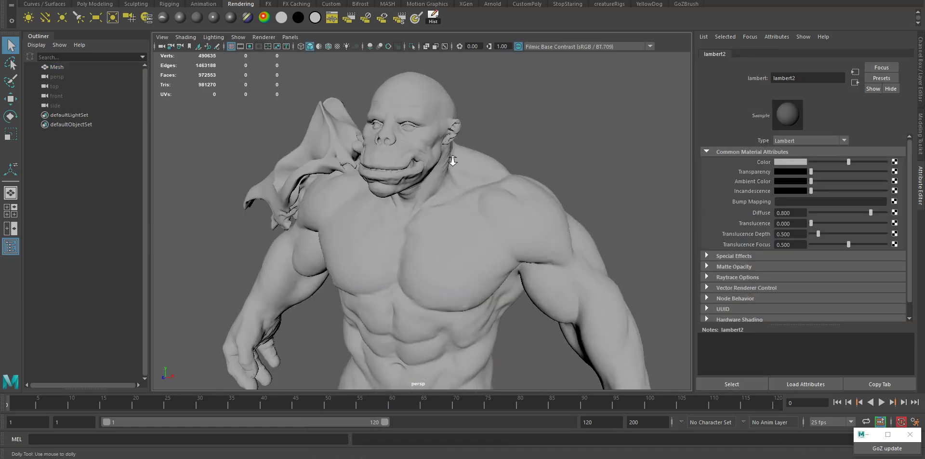
scroll(482, 221, "up", 3)
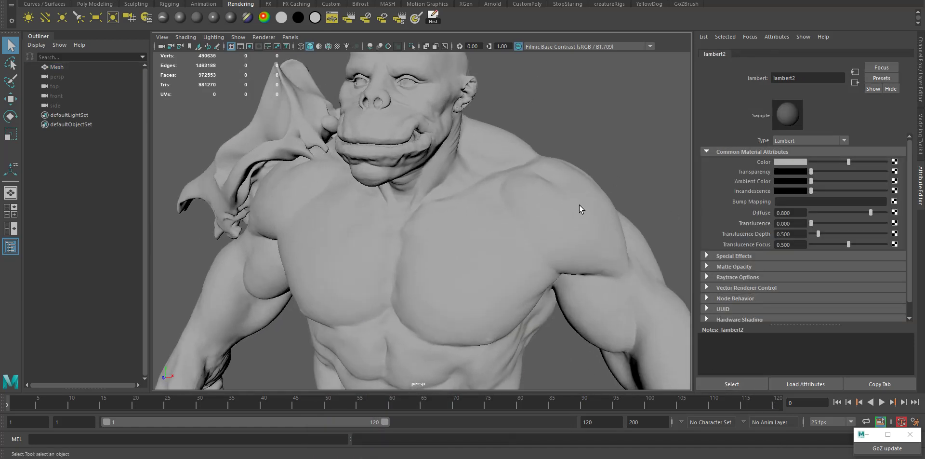
left_click(894, 163)
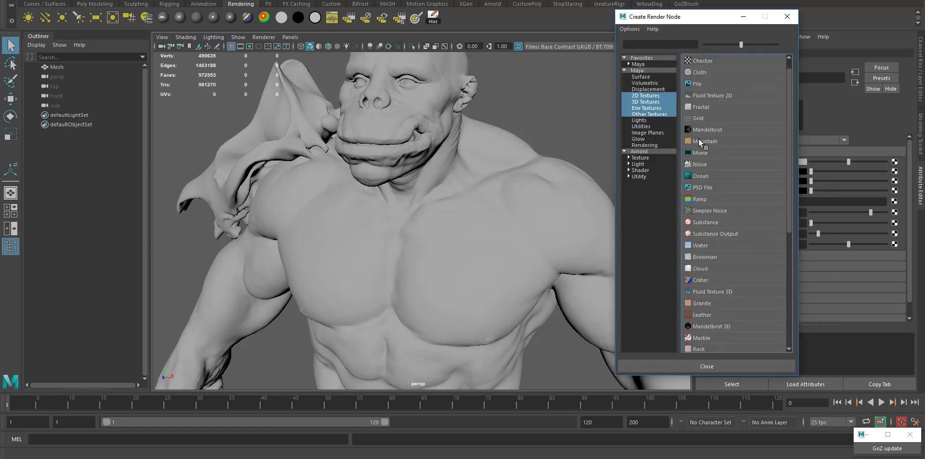
- Connect an Env Ball texture to lambert2's colour, then return to the YouTube video
scroll(701, 147, "down", 5)
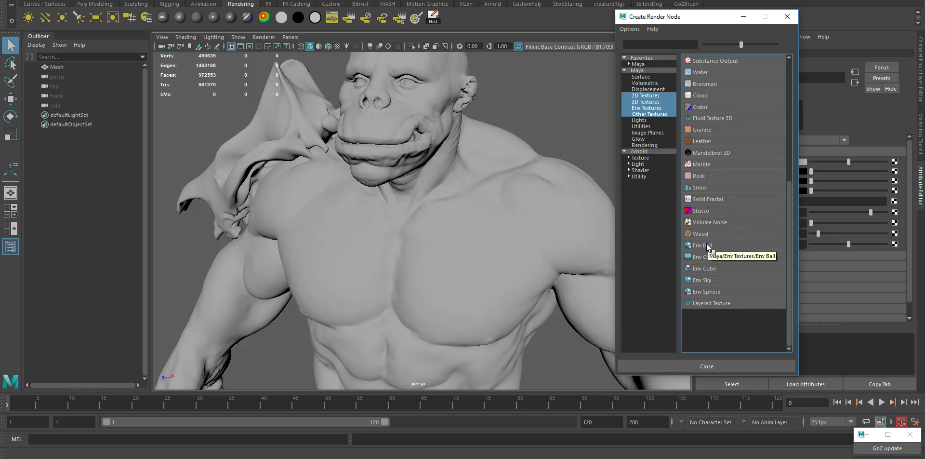
middle_click_drag(704, 243, 696, 250)
left_click(700, 245)
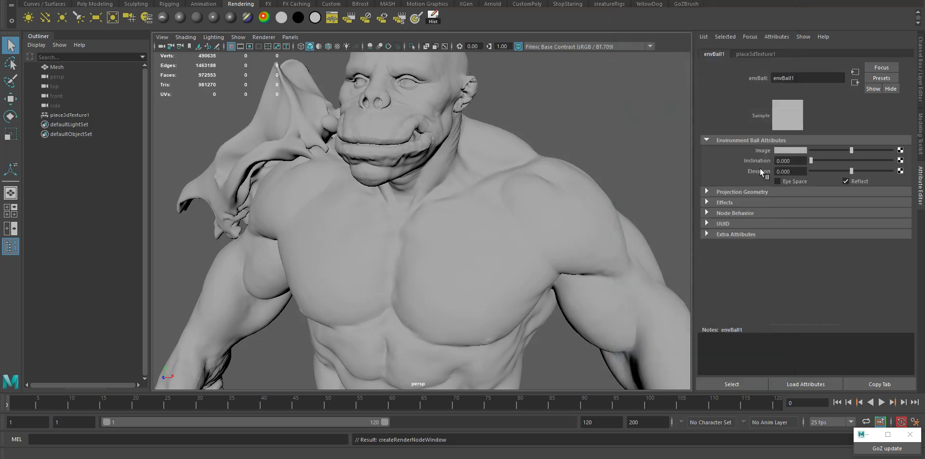
left_click(900, 150)
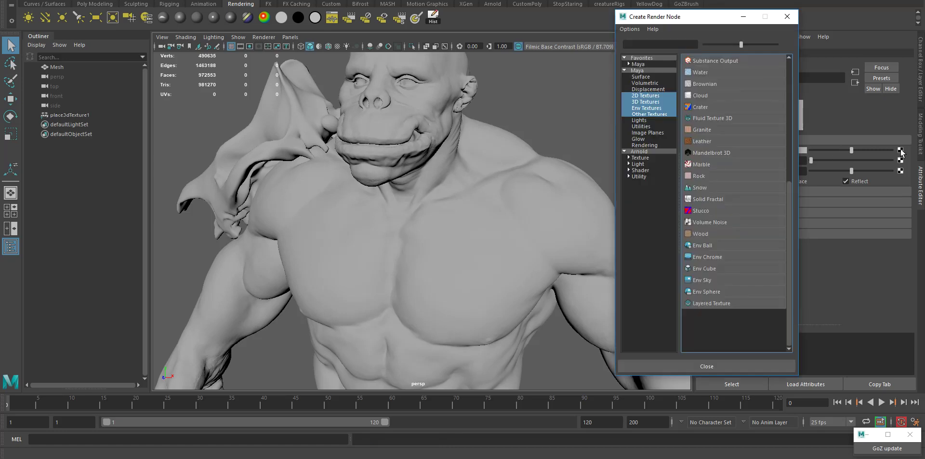
scroll(712, 172, "up", 5)
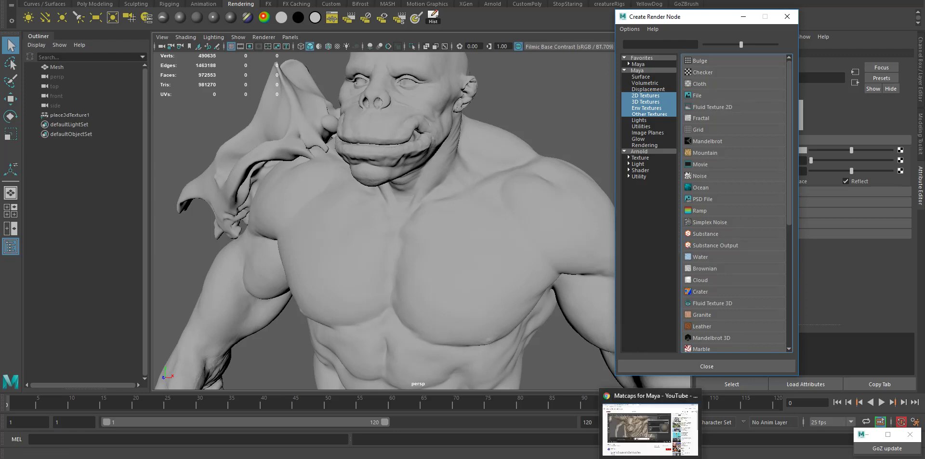
left_click(650, 439)
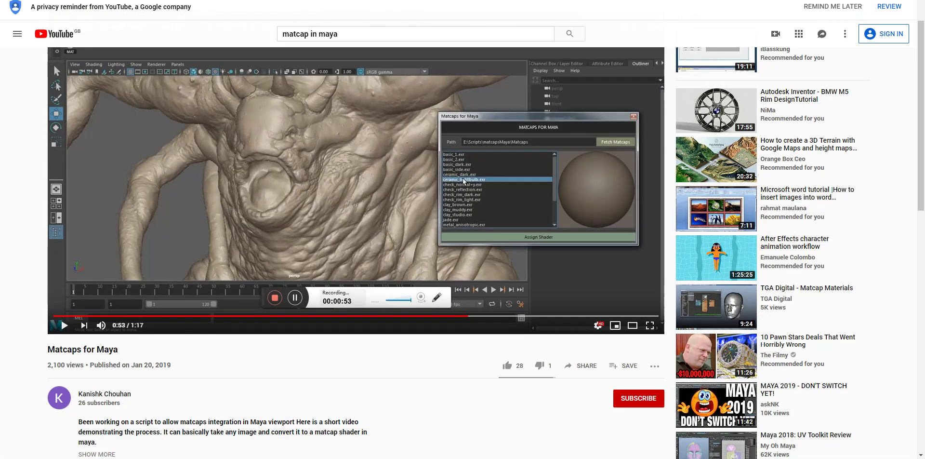
key("ctrl+Tab")
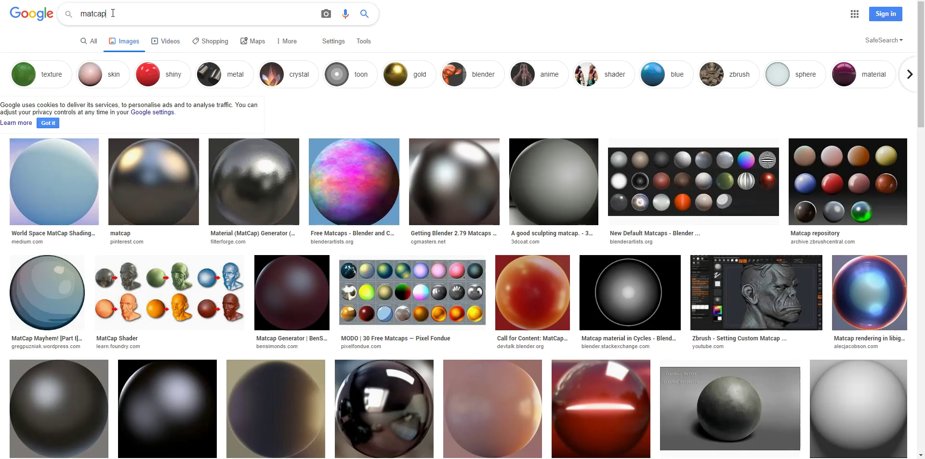
double_click(113, 14)
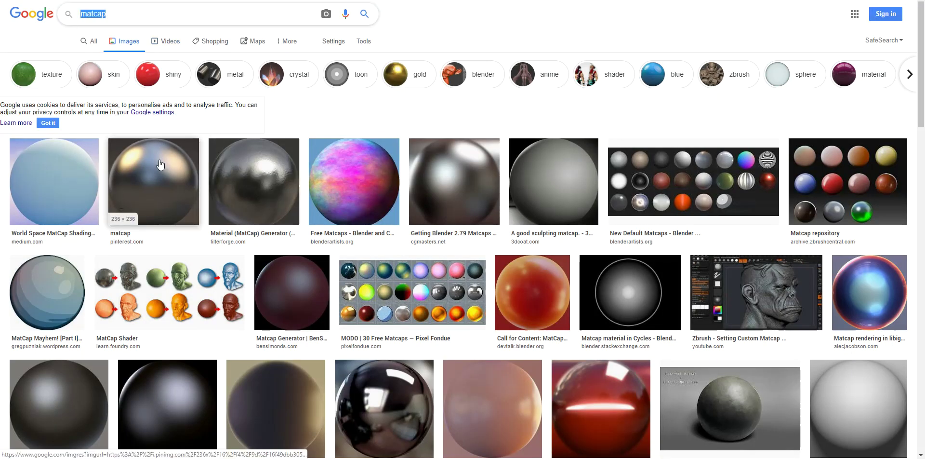
scroll(200, 161, "down", 1)
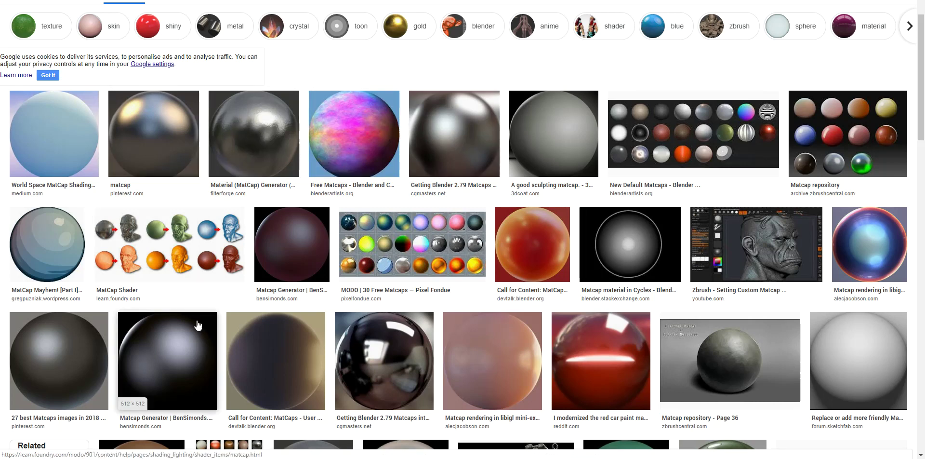
scroll(197, 325, "down", 3)
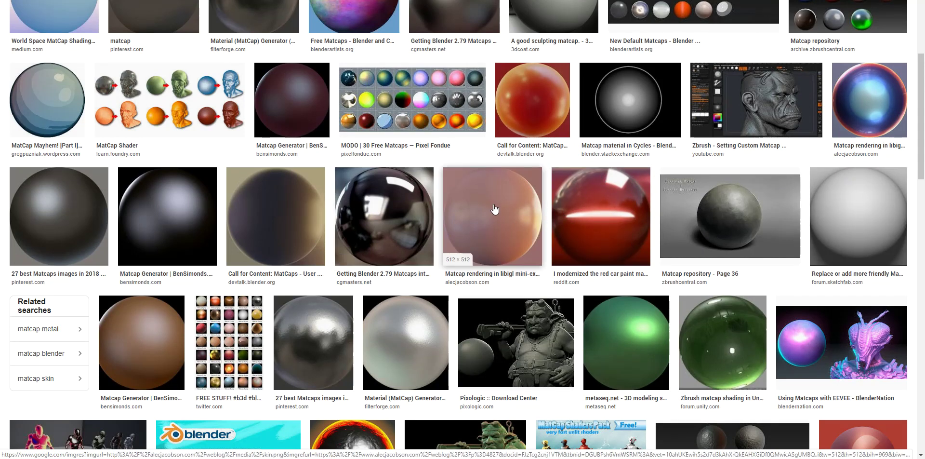
scroll(424, 318, "down", 3)
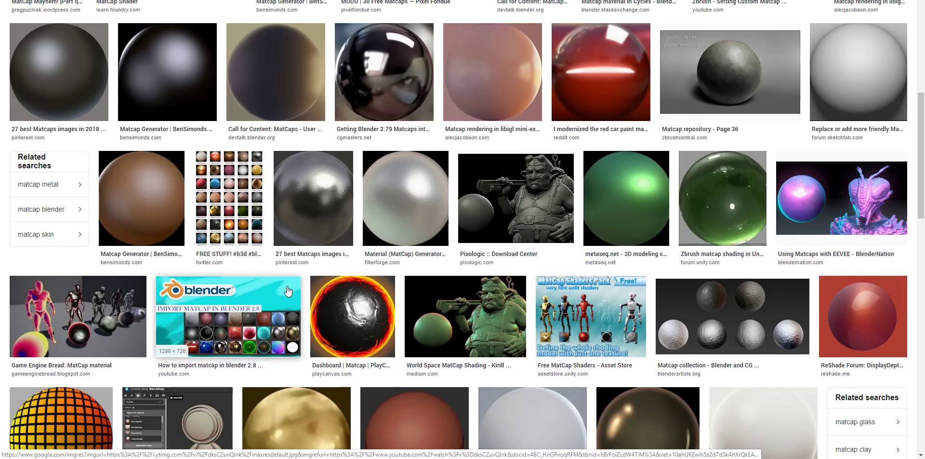
scroll(289, 291, "down", 2)
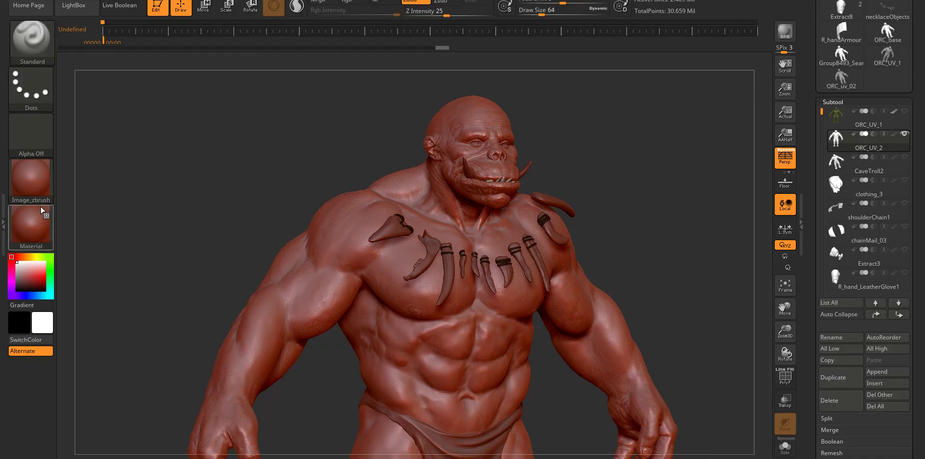
- Replace the orc's MatCap Red Wax material with NormalRGBMat
mouse_move(32, 181)
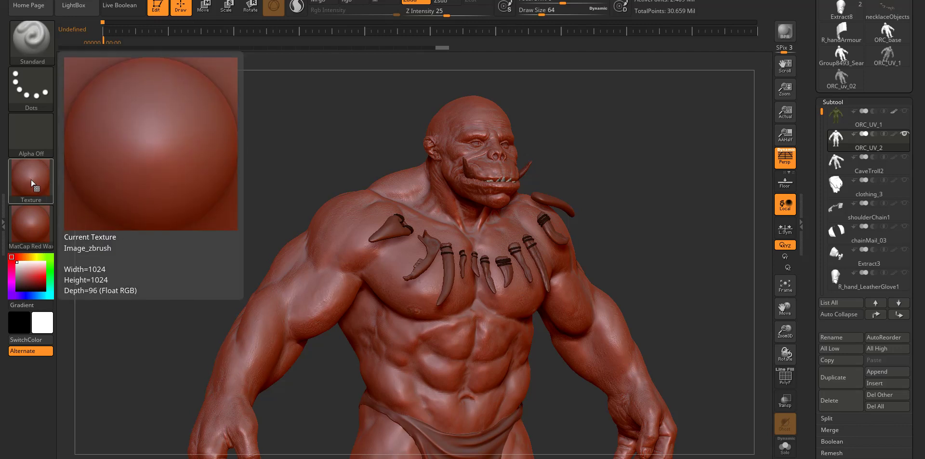
left_click(29, 228)
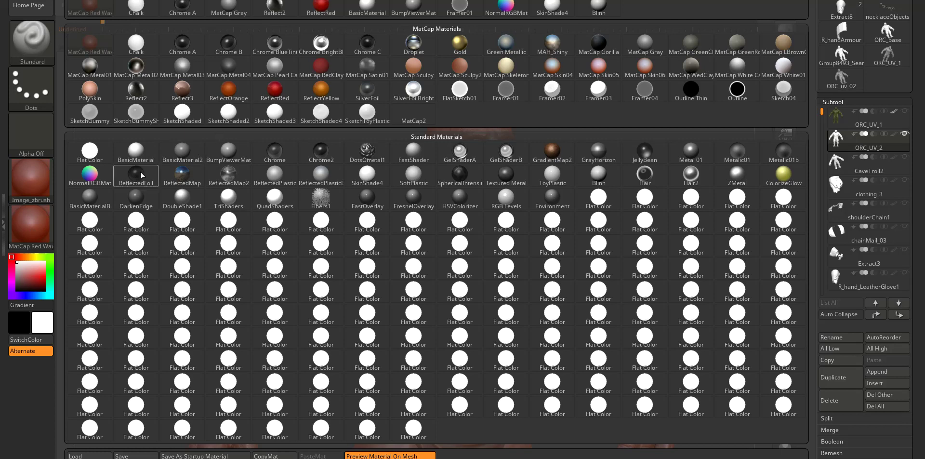
left_click(90, 178)
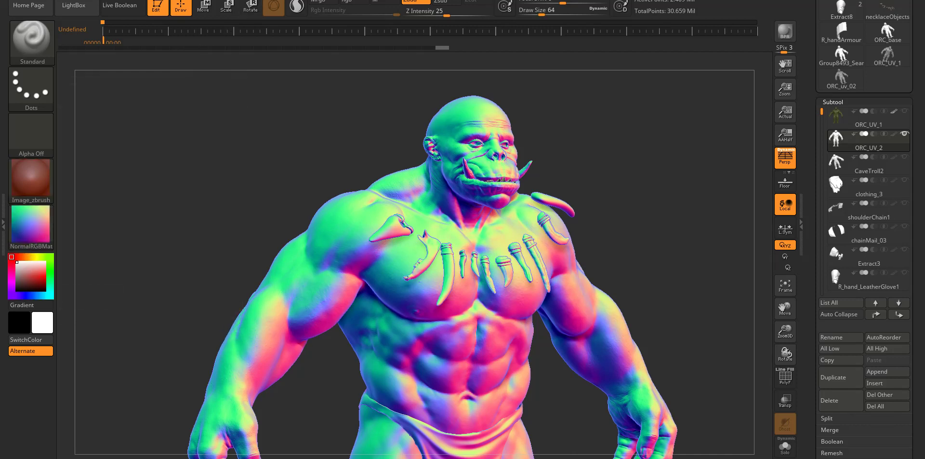
- Create a MatCap texture from the NormalRGBMat material in its Modifiers settings
left_click_drag(265, 254, 274, 99)
left_click(306, 187)
left_click(306, 188)
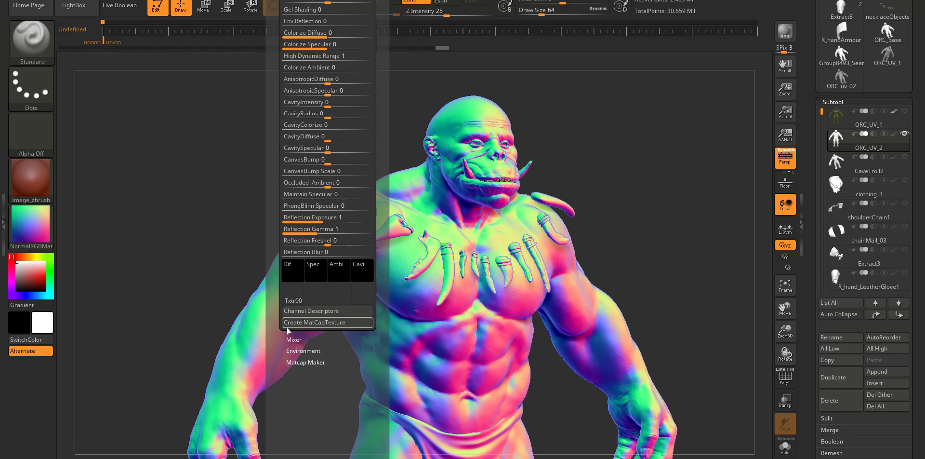
left_click(345, 323)
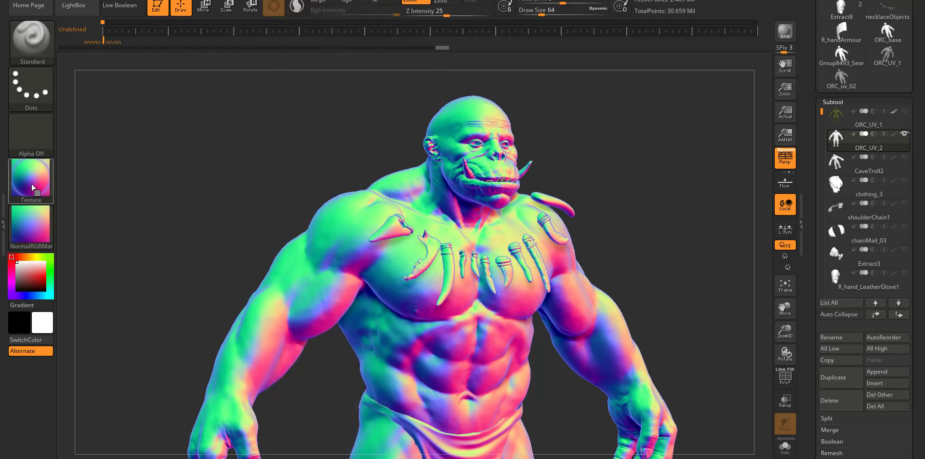
- Make the new matcap Image the current texture, starting and then cancelling its export
left_click(25, 184)
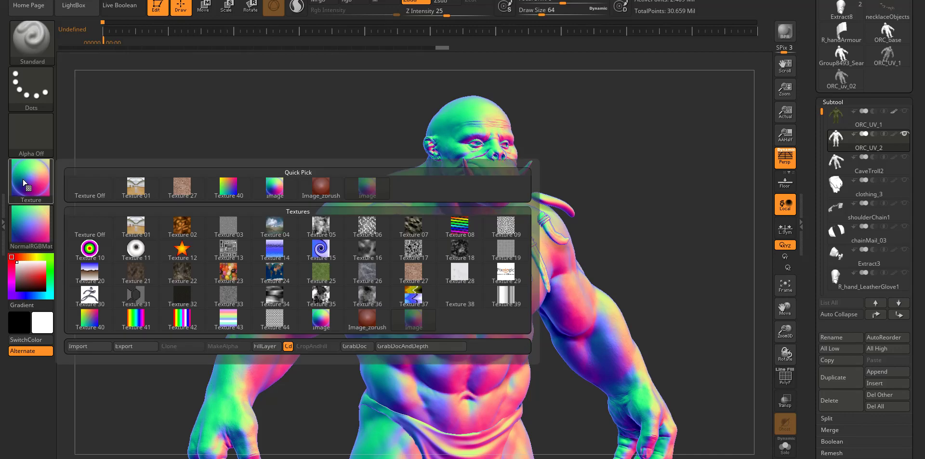
left_click(278, 193)
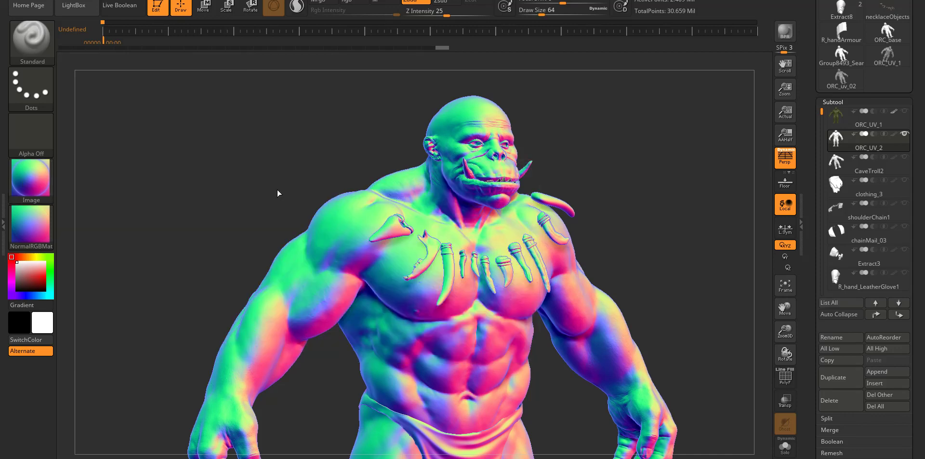
left_click(48, 195)
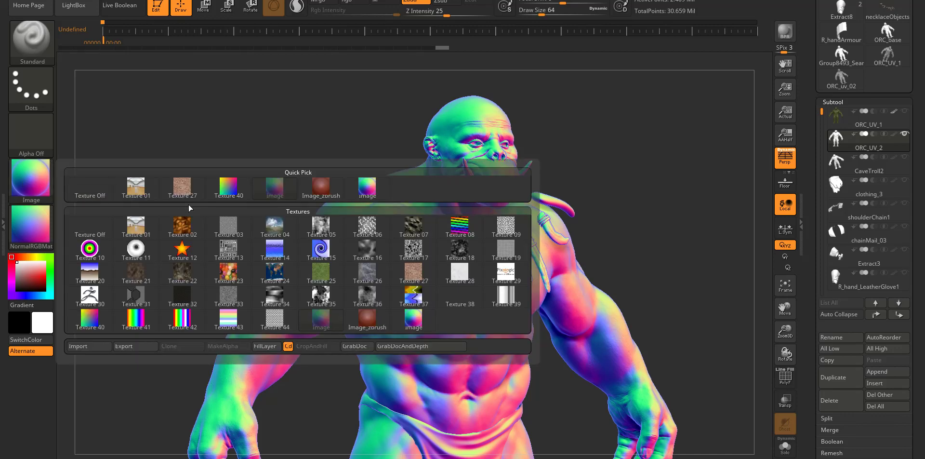
left_click(128, 345)
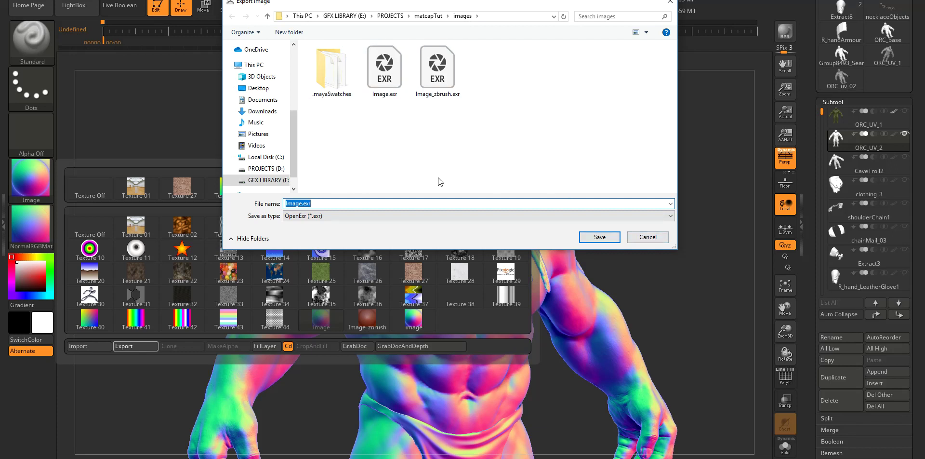
left_click(648, 237)
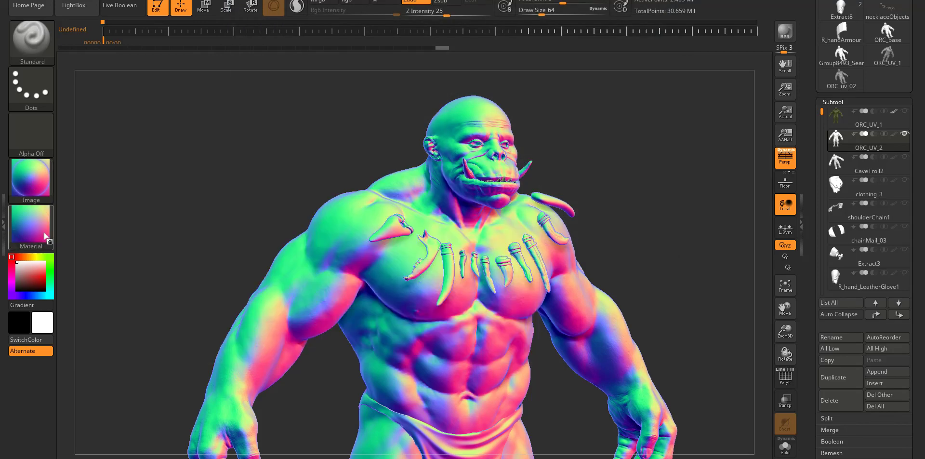
left_click(42, 238)
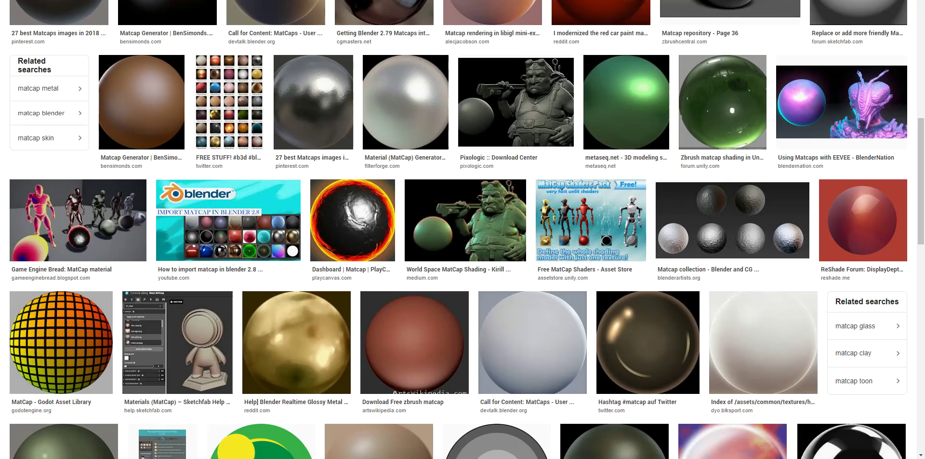
- Create a file texture loading the chrome matcap e2204847f0b6ffa335bd94c74ef1a4d1--cg.jpg
left_click(551, 403)
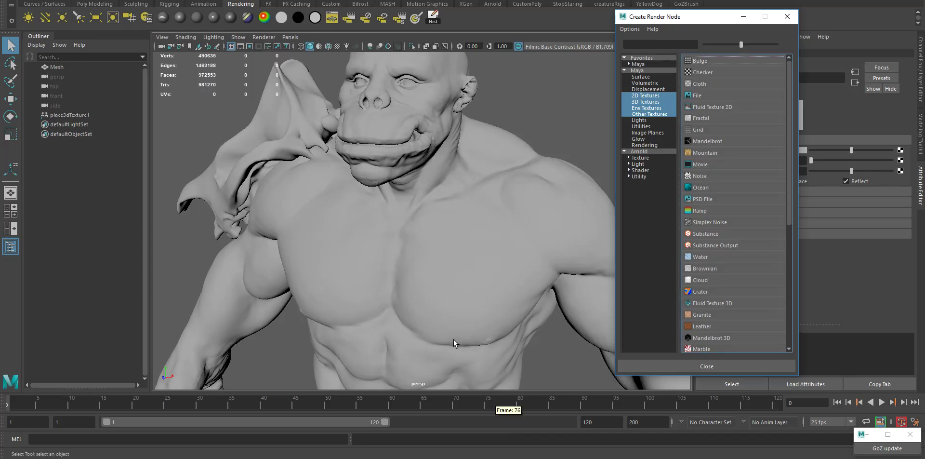
left_click(698, 94)
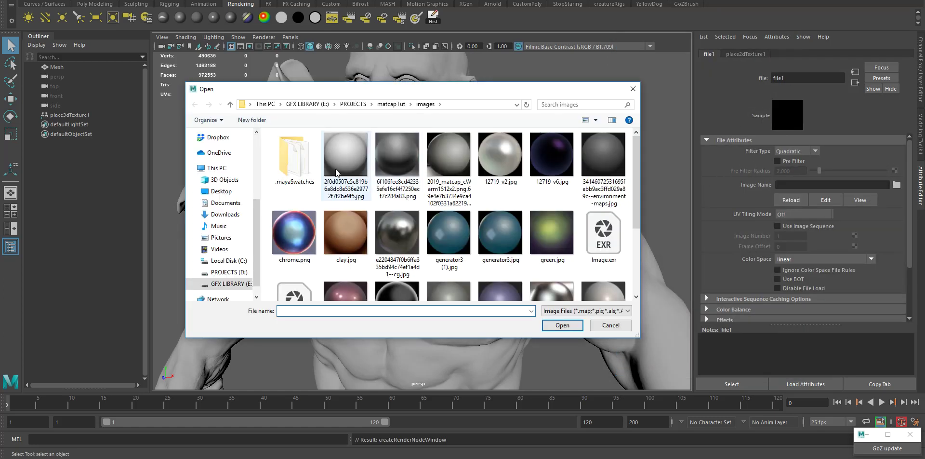
left_click(340, 166)
scroll(365, 186, "down", 3)
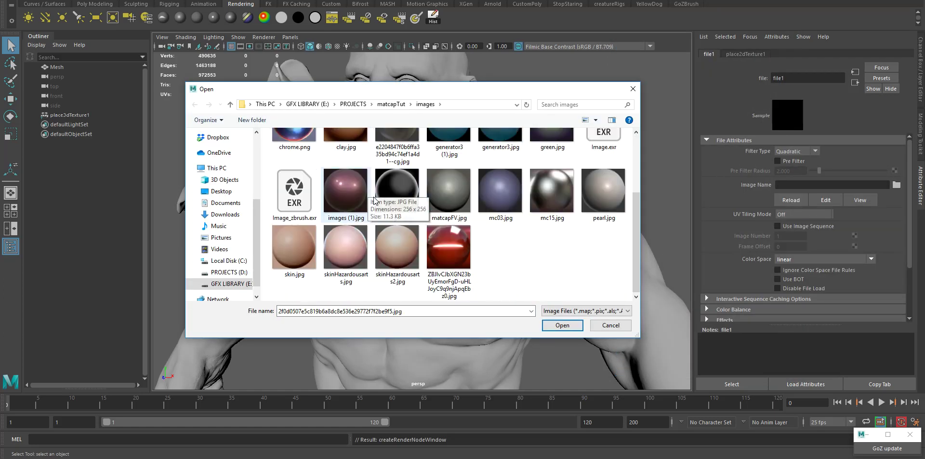
left_click(303, 200)
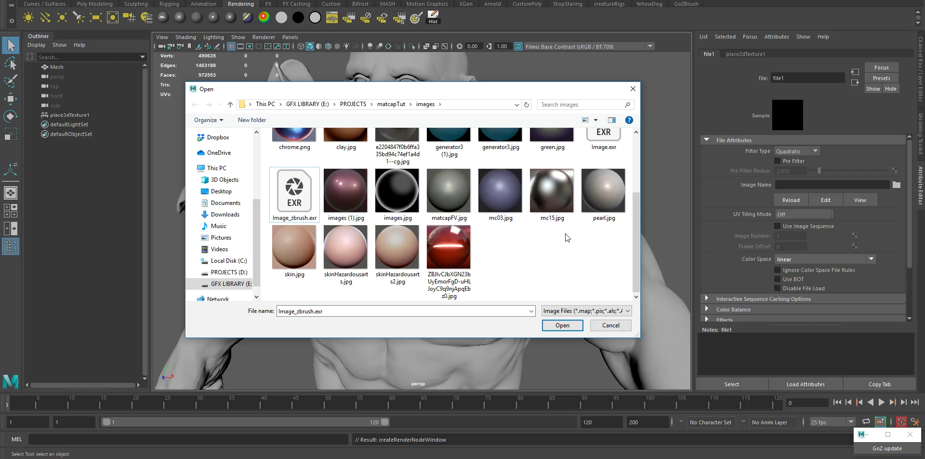
scroll(554, 193, "up", 1)
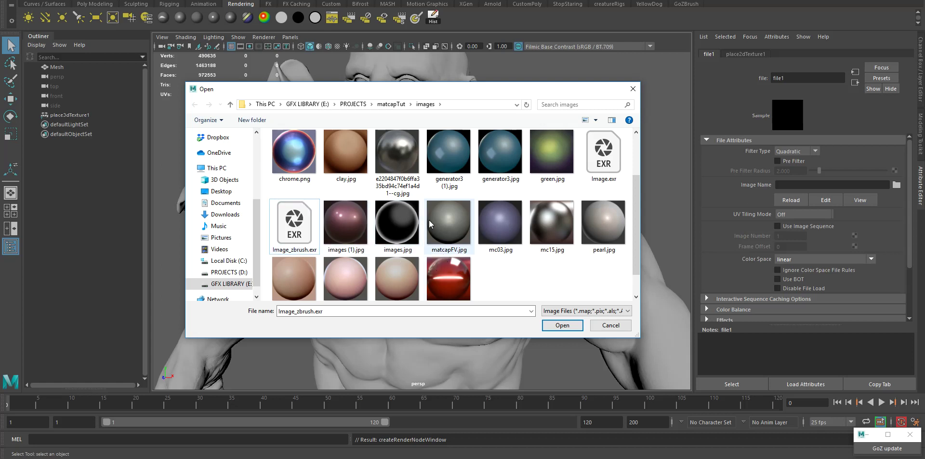
scroll(327, 243, "up", 2)
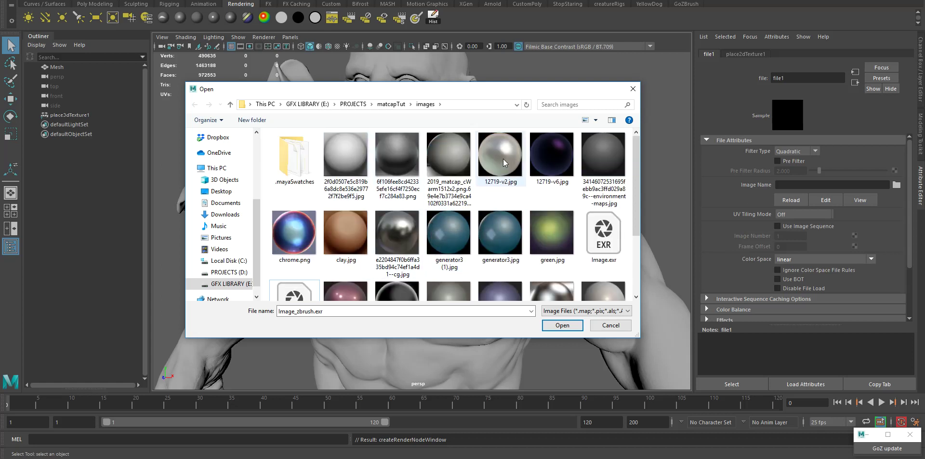
double_click(395, 233)
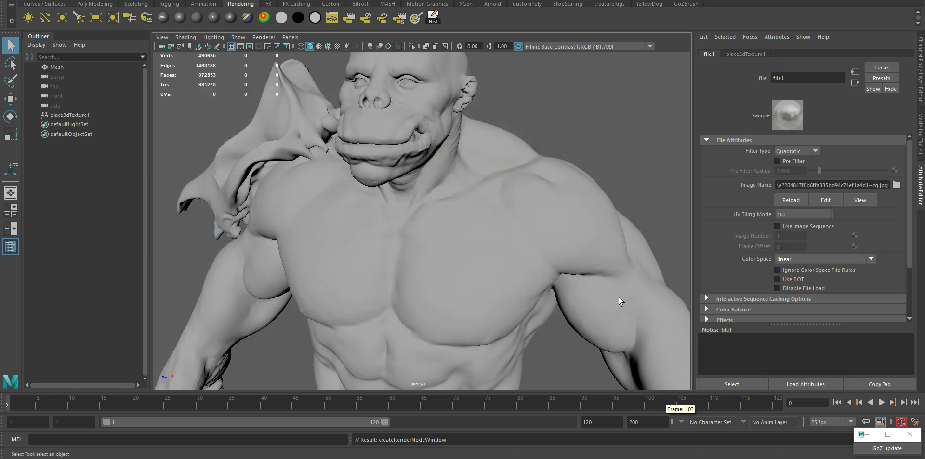
- Set file1's colour space to srgb, keeping the Filmic Base Contrast view transform
left_click_drag(619, 297, 461, 232, "alt")
left_click(794, 258)
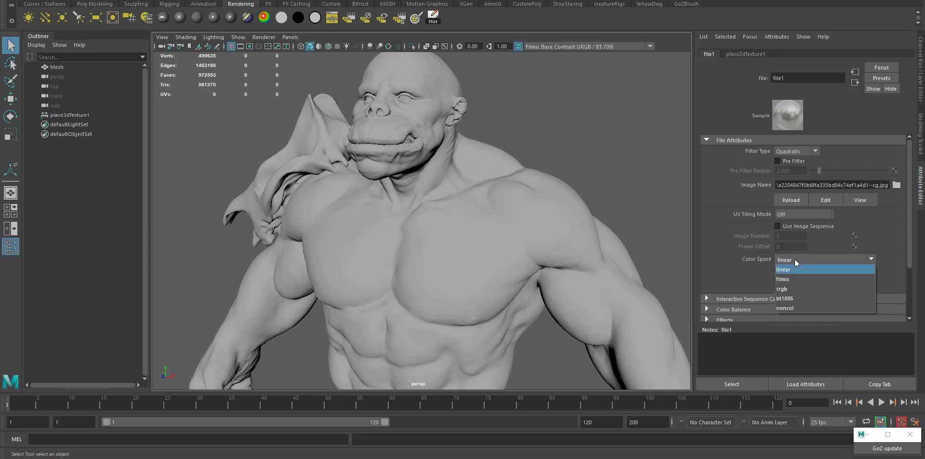
left_click(785, 290)
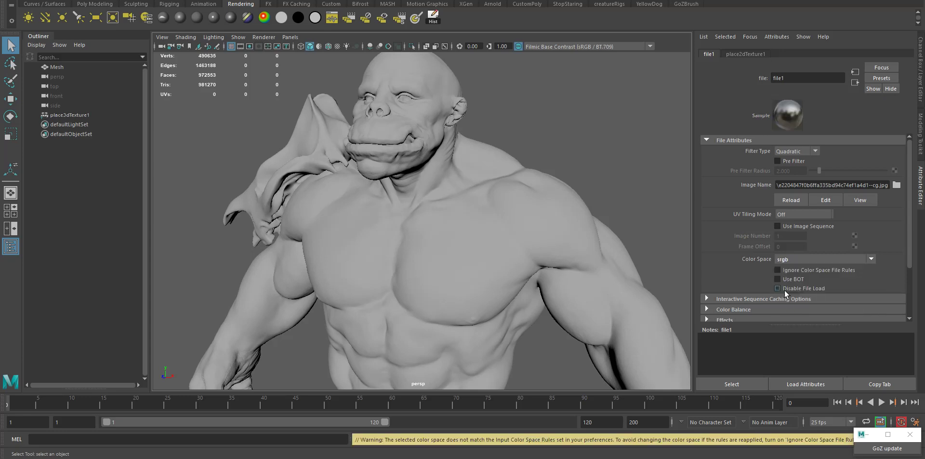
left_click(798, 261)
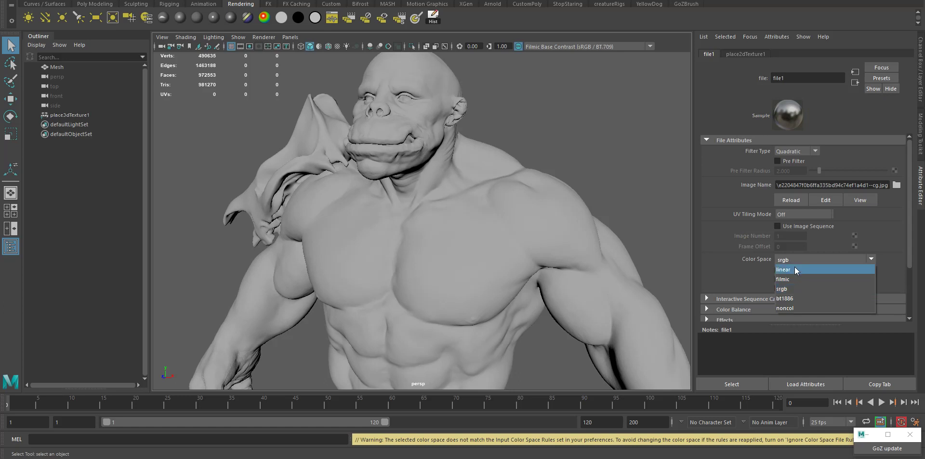
left_click(559, 46)
left_click(549, 48)
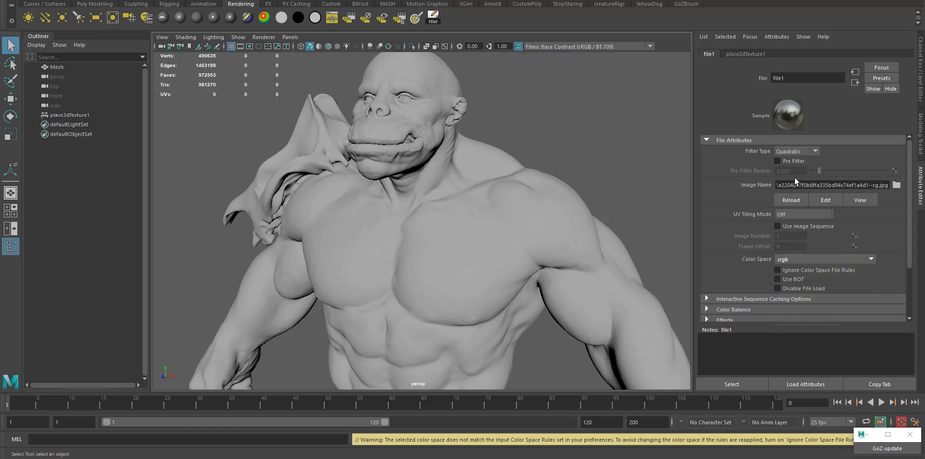
- Confirm srgb stays set and turn on textured display (6) to show the chrome matcap
double_click(807, 181)
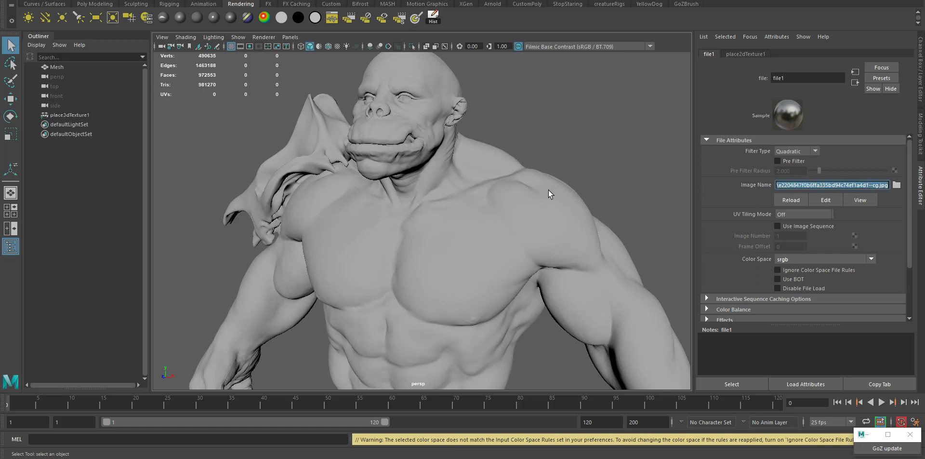
scroll(548, 190, "up", 4)
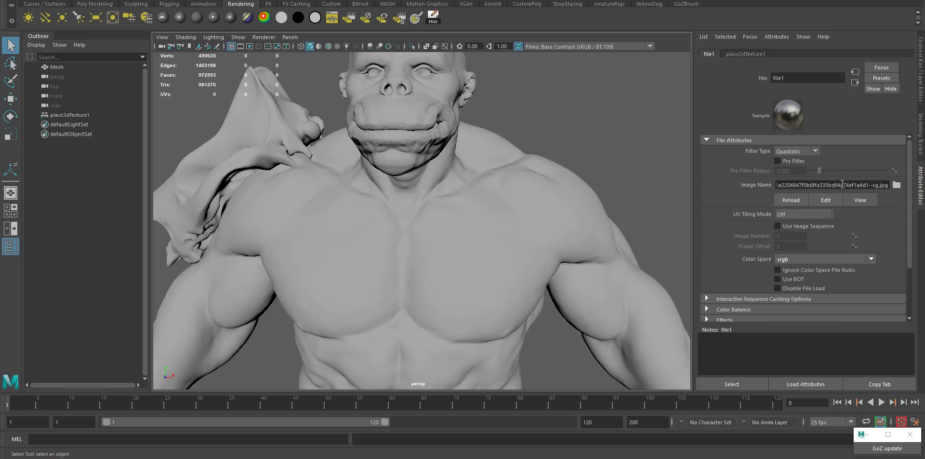
left_click(803, 259)
left_click(804, 268)
mouse_move(540, 177)
left_mouse_down("alt")
mouse_move(490, 170)
mouse_move(372, 70)
mouse_move(385, 178)
left_mouse_up("alt")
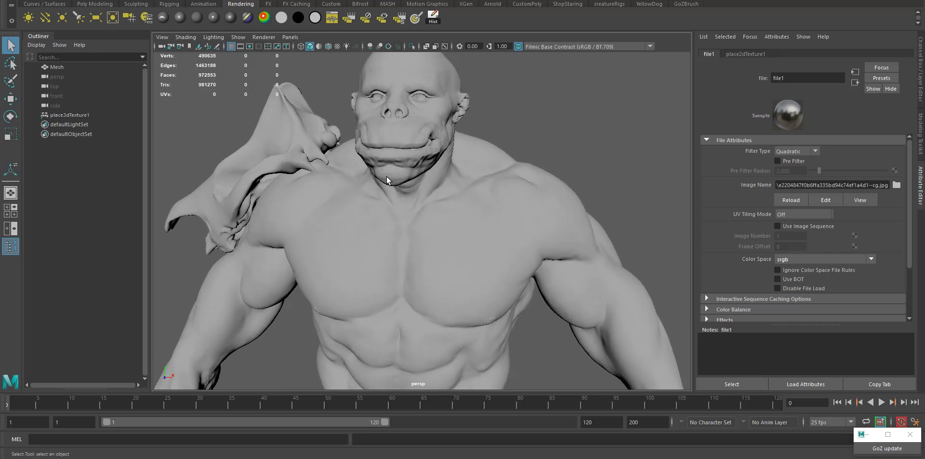
key("6")
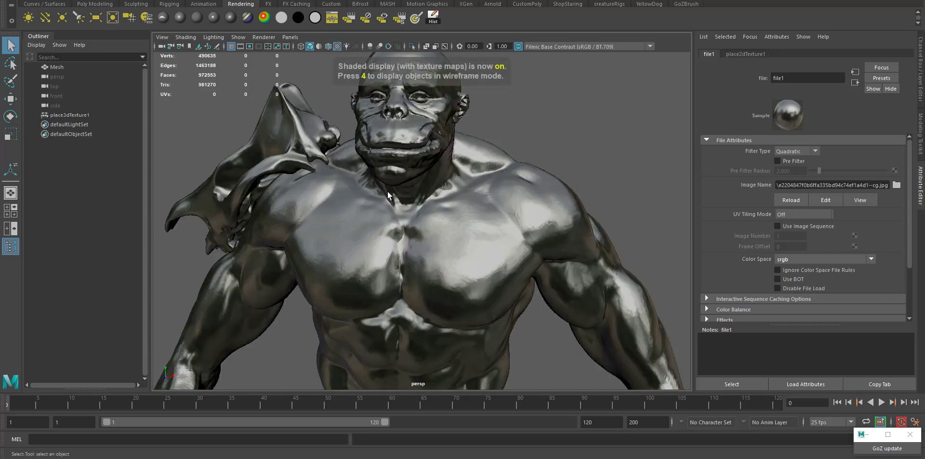
mouse_move(555, 212)
left_mouse_down("alt")
mouse_move(479, 233)
mouse_move(496, 261)
mouse_move(406, 251)
mouse_move(440, 212)
mouse_move(496, 221)
mouse_move(366, 227)
mouse_move(350, 237)
mouse_move(355, 198)
mouse_move(380, 188)
mouse_move(341, 197)
mouse_move(404, 213)
mouse_move(400, 241)
mouse_move(413, 274)
mouse_move(470, 222)
left_mouse_up("alt")
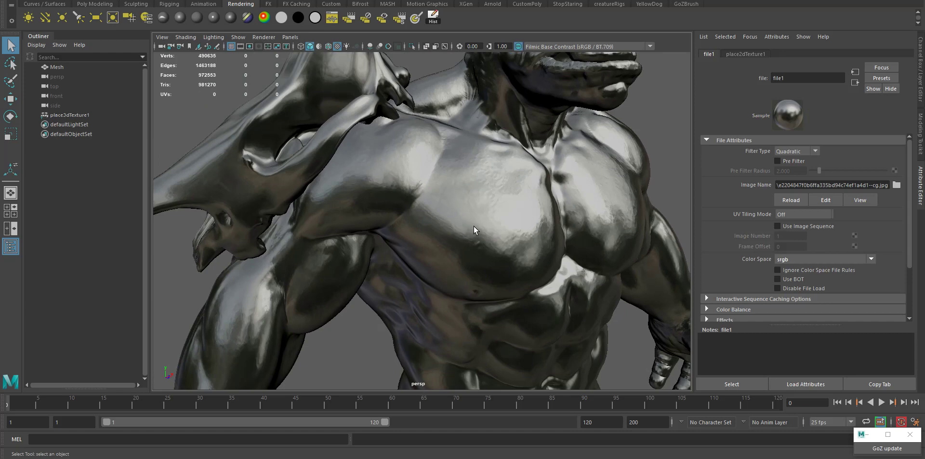
mouse_move(473, 226)
right_mouse_down("alt")
mouse_move(521, 241)
mouse_move(419, 204)
right_mouse_up("alt")
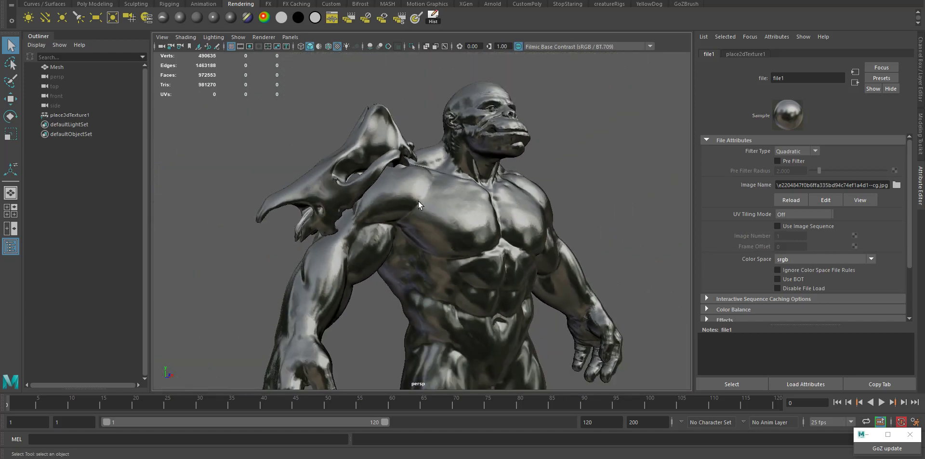
mouse_move(419, 205)
left_mouse_down("alt")
mouse_move(436, 217)
mouse_move(429, 241)
mouse_move(414, 211)
mouse_move(470, 221)
mouse_move(444, 242)
mouse_move(441, 230)
left_mouse_up("alt")
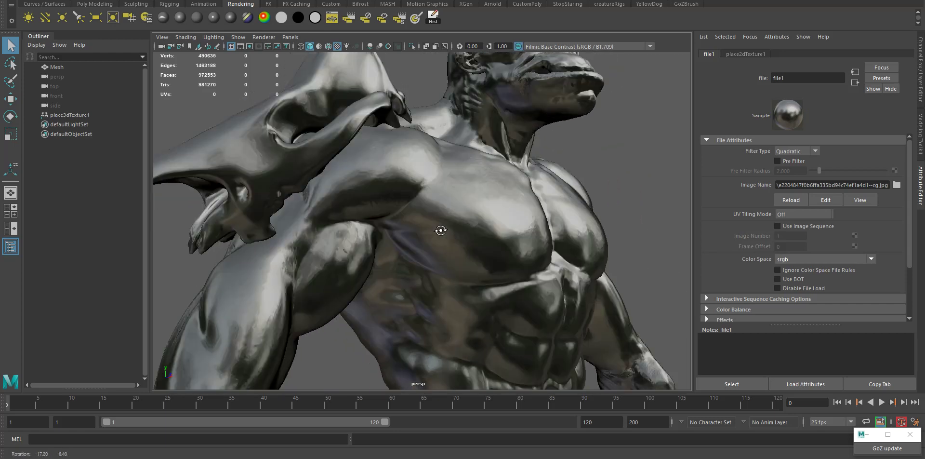
right_click_drag(440, 230, 403, 192, "alt")
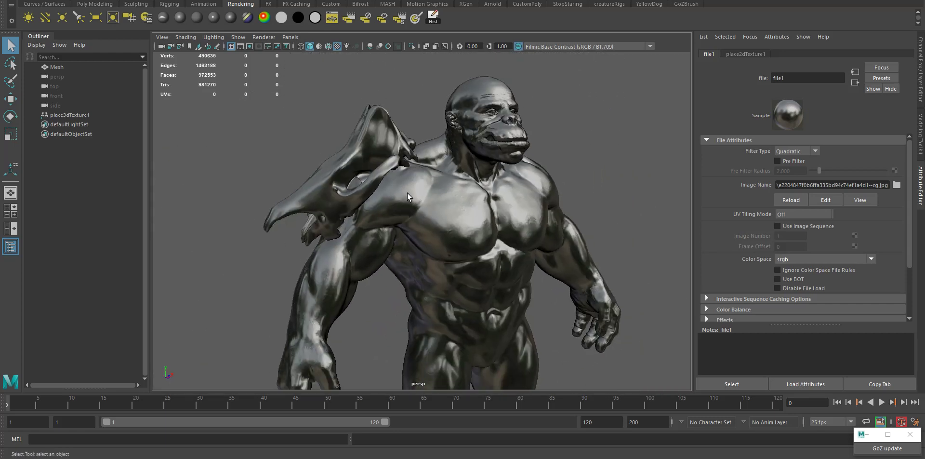
mouse_move(408, 193)
left_mouse_down("alt")
mouse_move(399, 210)
mouse_move(453, 239)
mouse_move(474, 219)
left_mouse_up("alt")
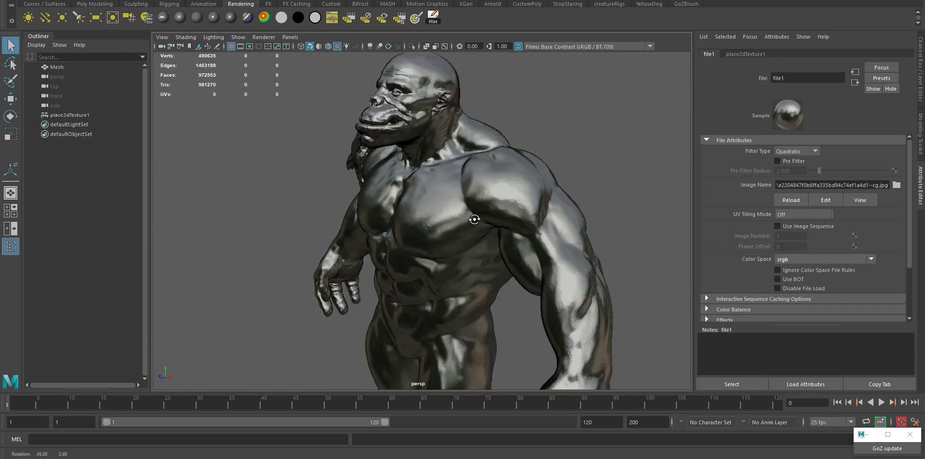
mouse_move(475, 219)
right_mouse_down("alt")
mouse_move(489, 226)
mouse_move(456, 202)
right_mouse_up("alt")
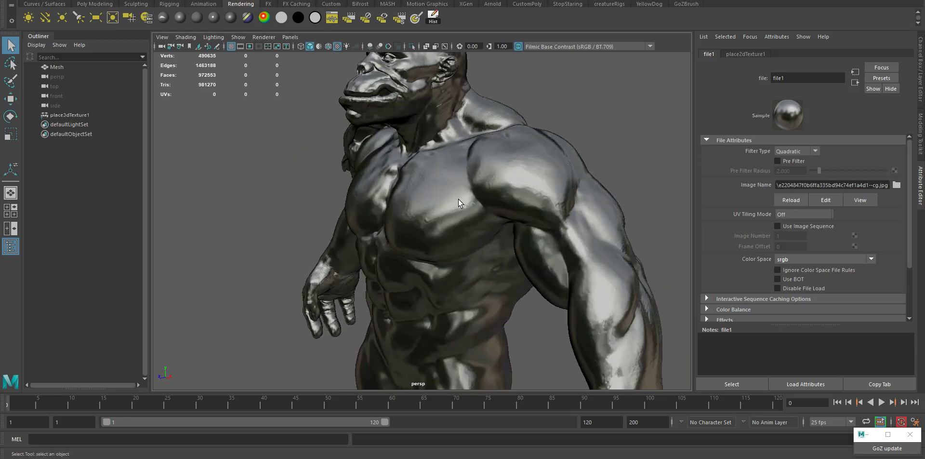
left_click_drag(472, 210, 439, 221, "alt")
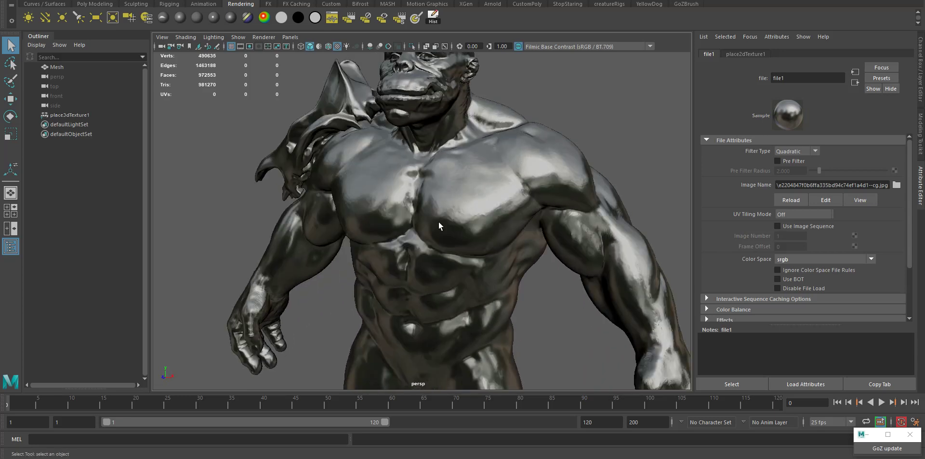
mouse_move(343, 233)
left_mouse_down("alt")
mouse_move(385, 208)
mouse_move(377, 201)
left_mouse_up("alt")
right_click_drag(377, 201, 411, 191, "alt")
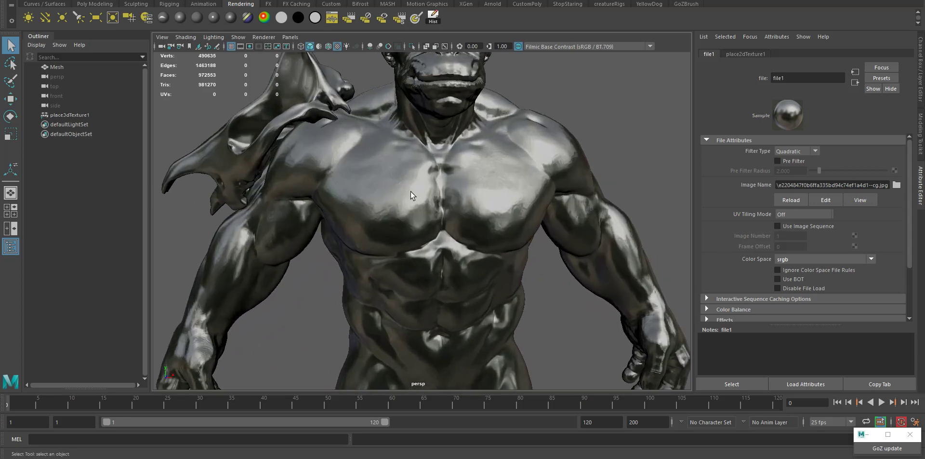
mouse_move(411, 191)
left_mouse_down("alt")
mouse_move(411, 235)
mouse_move(427, 227)
left_mouse_up("alt")
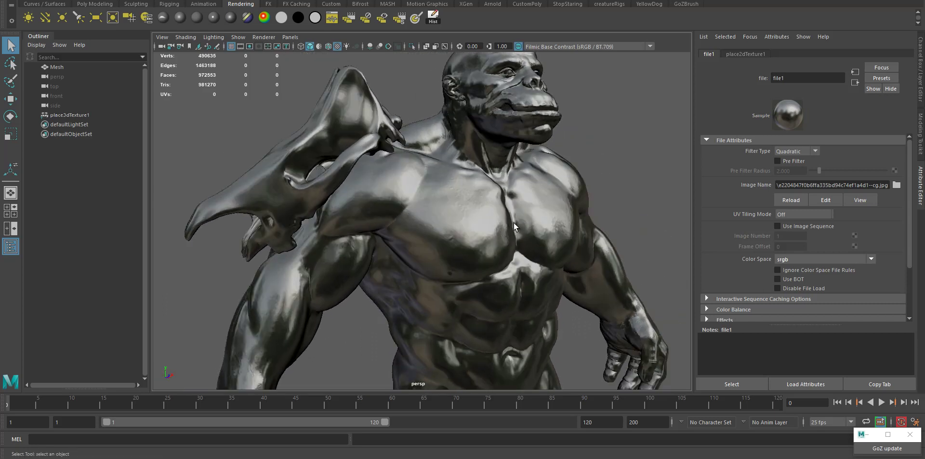
right_click_drag(513, 222, 477, 241, "alt")
left_click_drag(477, 241, 444, 257, "alt")
right_click_drag(445, 257, 475, 251, "alt")
mouse_move(474, 251)
left_mouse_down("alt")
mouse_move(361, 248)
mouse_move(446, 252)
mouse_move(463, 241)
mouse_move(453, 232)
left_mouse_up("alt")
right_click_drag(453, 231, 444, 220, "alt")
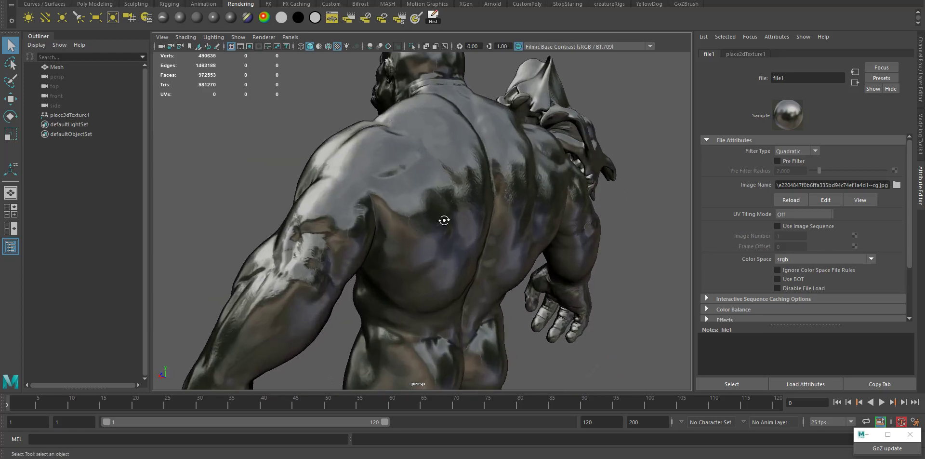
mouse_move(444, 220)
left_mouse_down("alt")
mouse_move(389, 220)
mouse_move(419, 207)
mouse_move(385, 205)
mouse_move(412, 220)
mouse_move(521, 221)
mouse_move(463, 227)
left_mouse_up("alt")
right_click_drag(462, 226, 443, 226, "alt")
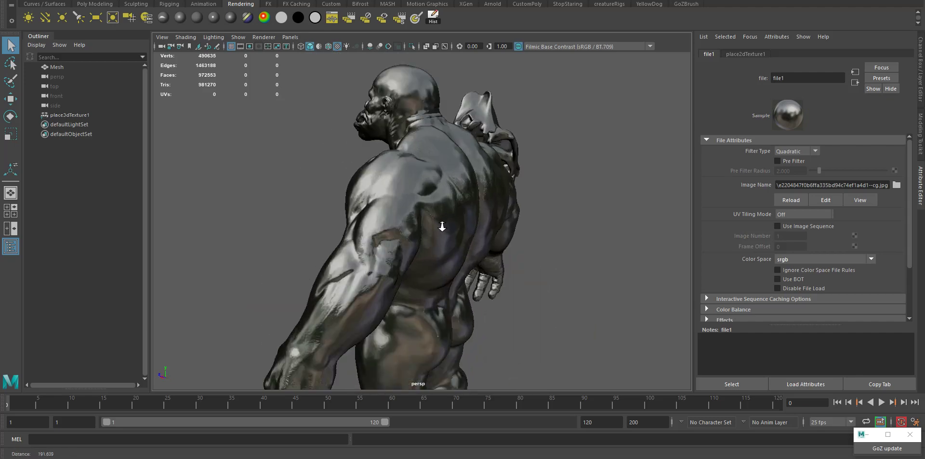
mouse_move(443, 226)
left_mouse_down("alt")
mouse_move(473, 207)
mouse_move(498, 221)
mouse_move(320, 209)
mouse_move(441, 220)
mouse_move(351, 206)
mouse_move(537, 206)
mouse_move(447, 256)
mouse_move(471, 240)
mouse_move(331, 209)
mouse_move(396, 196)
mouse_move(320, 213)
mouse_move(341, 155)
mouse_move(404, 232)
mouse_move(380, 231)
mouse_move(424, 198)
left_mouse_up("alt")
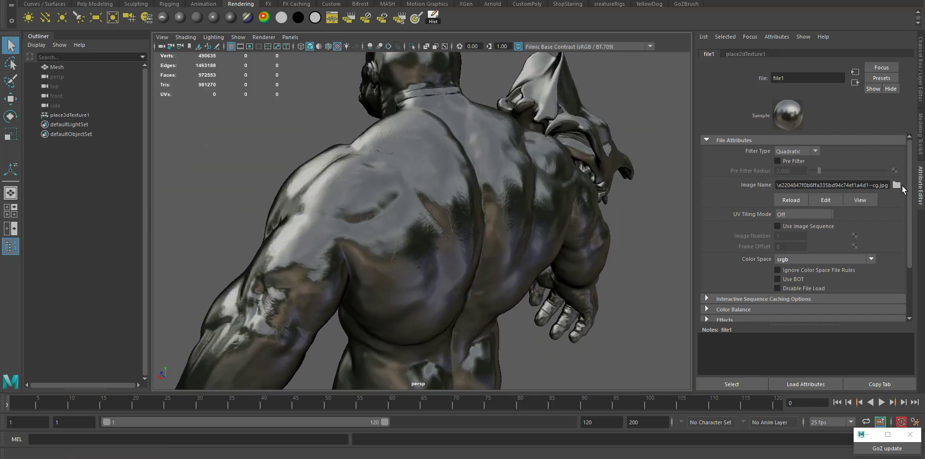
- Load clay.jpg as the matcap image in the file texture
left_click(896, 185)
scroll(368, 230, "down", 2)
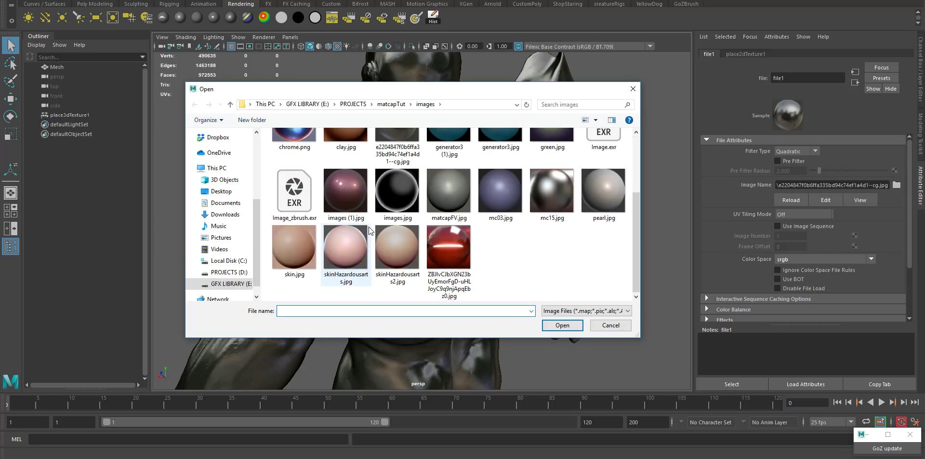
scroll(369, 230, "up", 2)
scroll(368, 230, "down", 1)
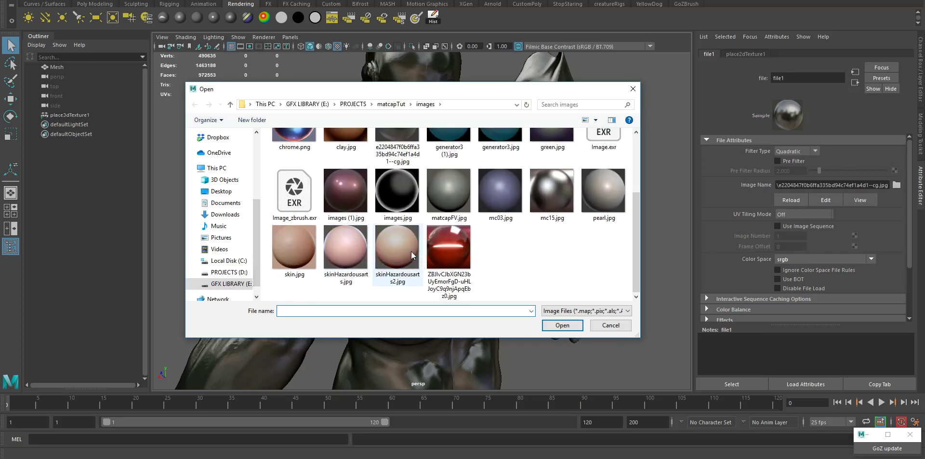
scroll(413, 256, "up", 4)
left_click(344, 242)
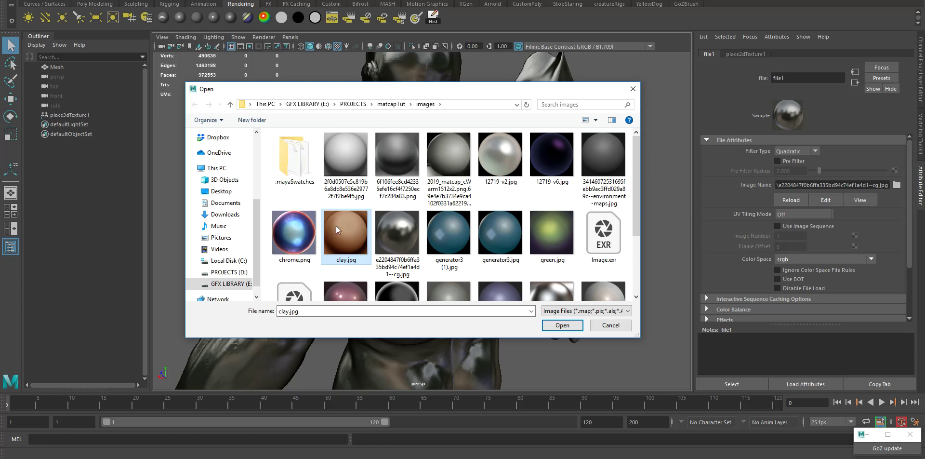
double_click(344, 230)
- Set clay.jpg's colour space to srgb
left_click_drag(452, 257, 400, 183, "alt")
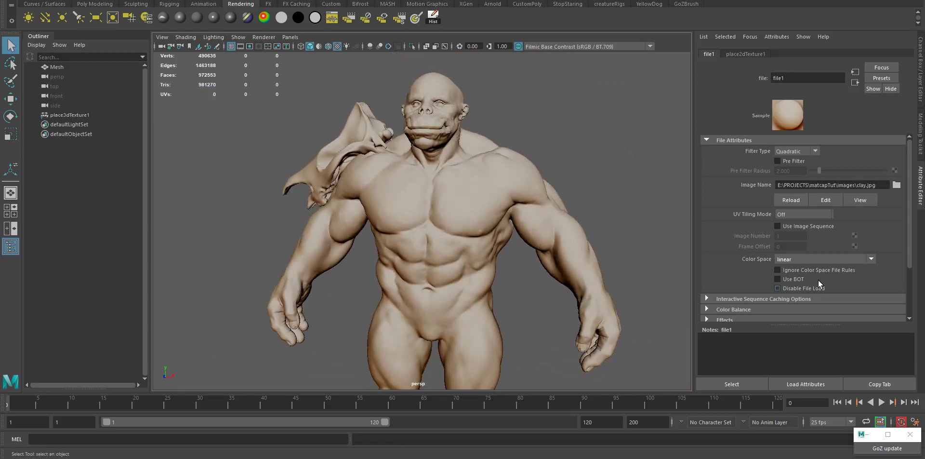
left_click(802, 259)
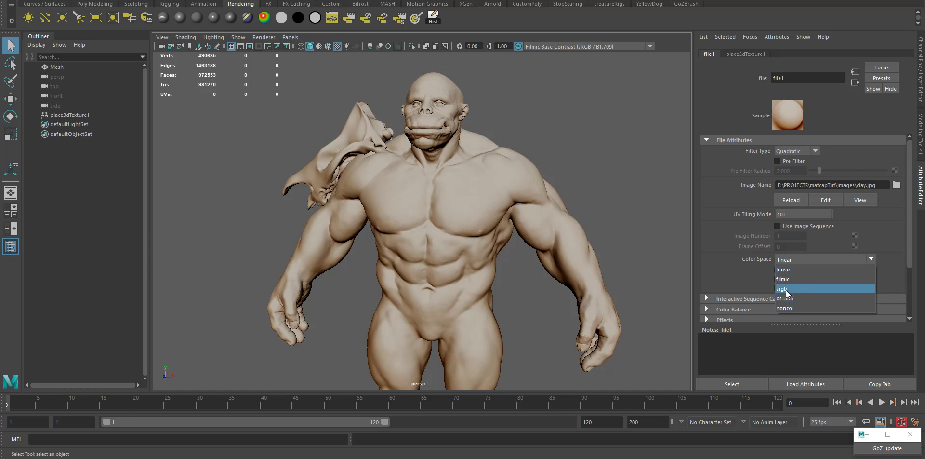
left_click(814, 288)
left_click_drag(395, 142, 472, 190, "alt")
- Orbit in close to view the orc's back with the warm brown clay finish
right_click_drag(473, 190, 484, 235, "alt")
left_click_drag(484, 235, 424, 258, "alt")
right_click_drag(424, 258, 477, 225, "alt")
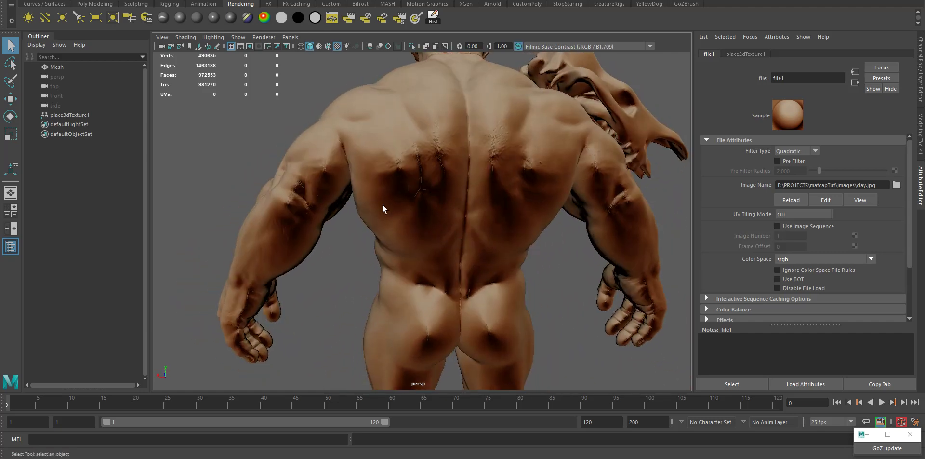
left_click_drag(437, 216, 438, 173, "alt")
right_click_drag(438, 174, 513, 264, "alt")
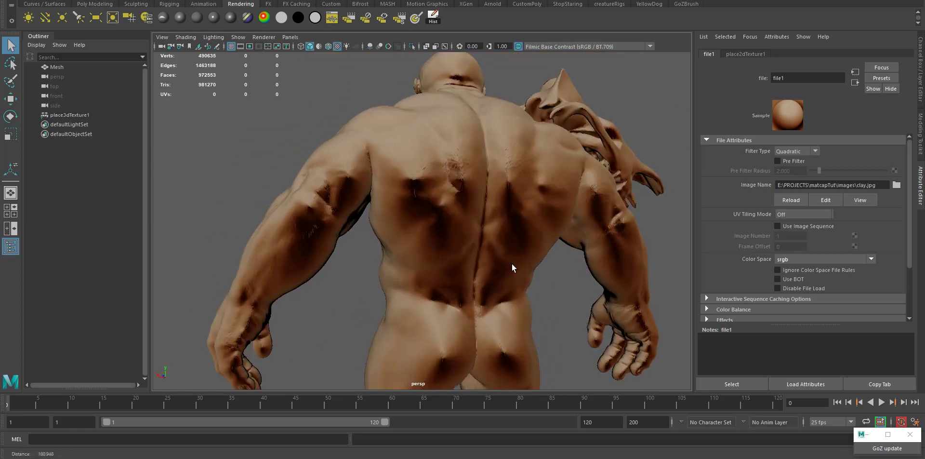
left_click_drag(512, 264, 419, 209, "alt")
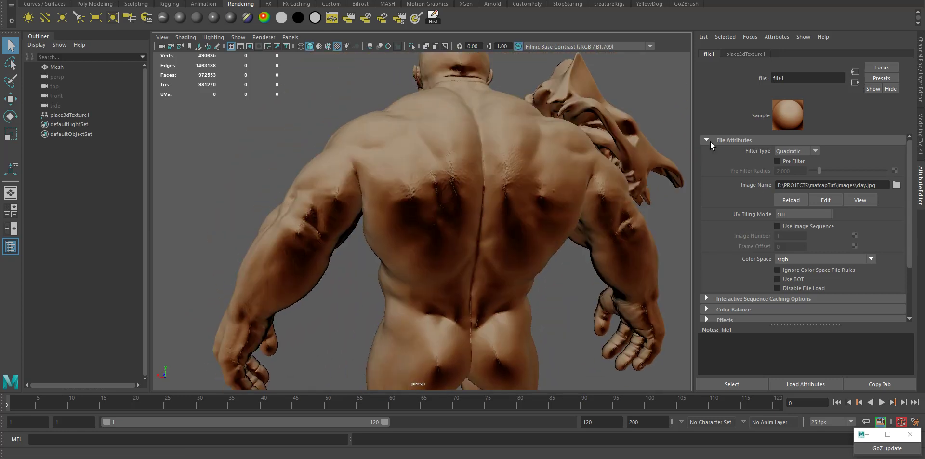
right_click_drag(337, 239, 916, 55, "alt")
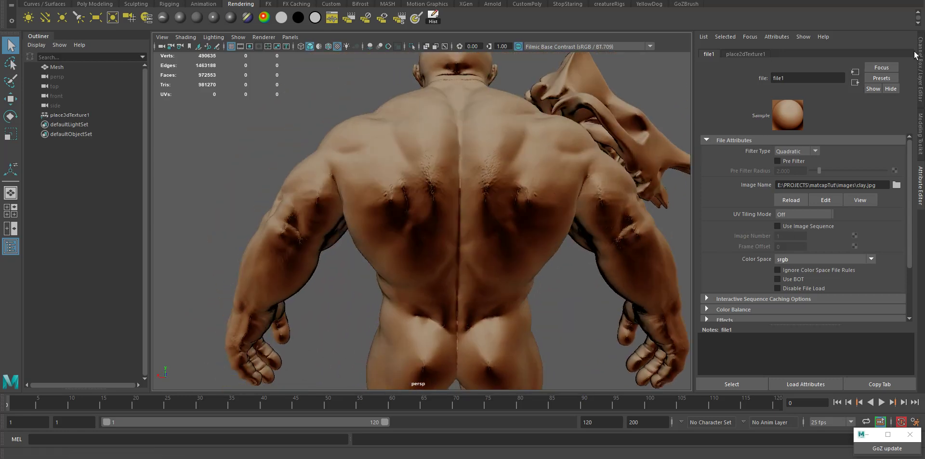
left_click(855, 83)
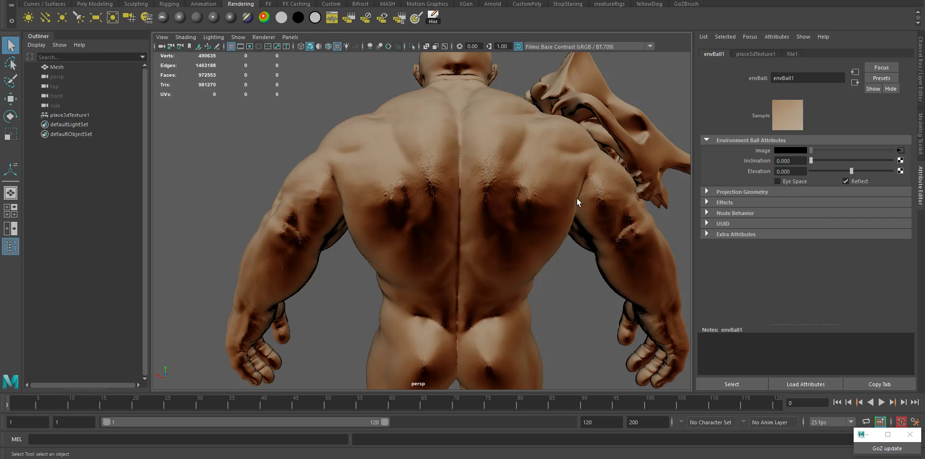
- Turn on Eye Space for envBall1 and view the orc bust from the front
left_click(791, 179)
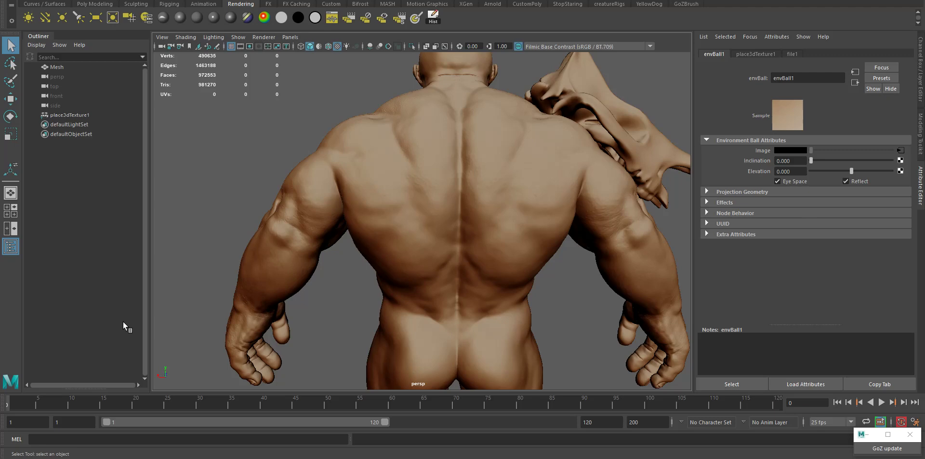
left_click_drag(471, 191, 544, 214, "alt")
left_click(901, 151)
- Load chrome.png as the matcap image and set its colour space to srgb
left_click(898, 188)
left_click(287, 234)
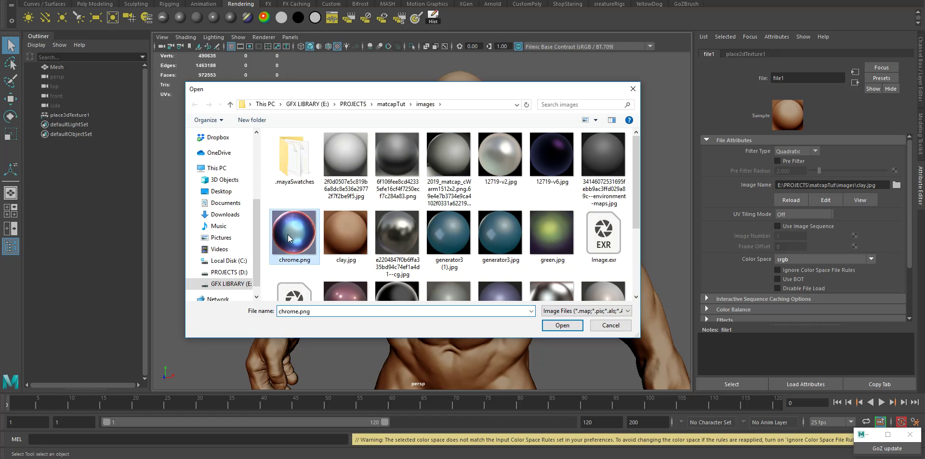
double_click(288, 234)
scroll(491, 213, "up", 2)
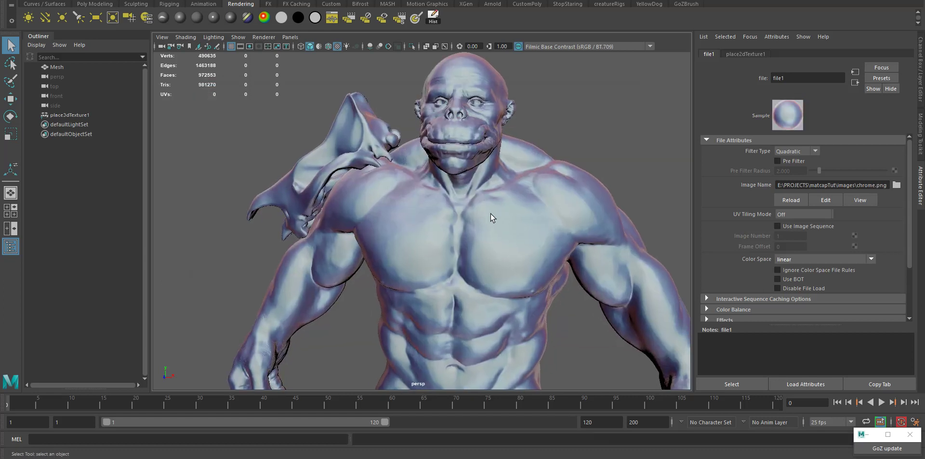
left_click(805, 259)
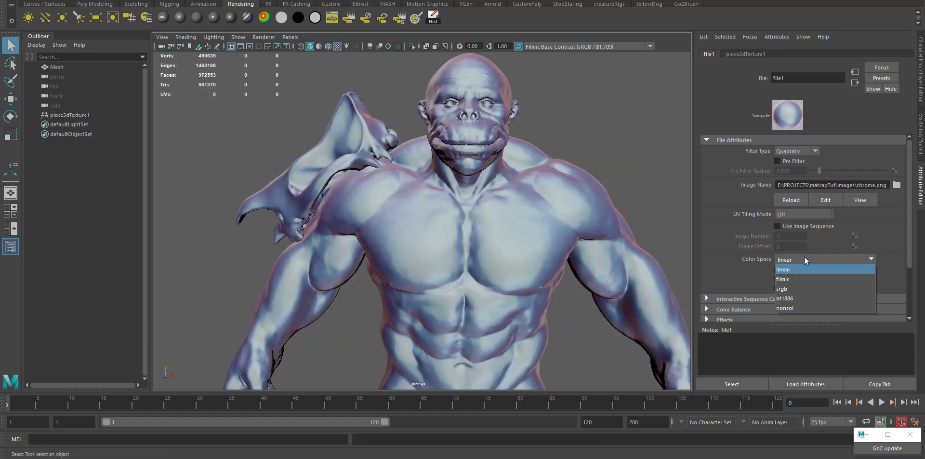
left_click(791, 288)
- Orbit and zoom around the orc's torso and head to inspect the chrome matcap shading
left_click_drag(649, 306, 457, 213, "alt")
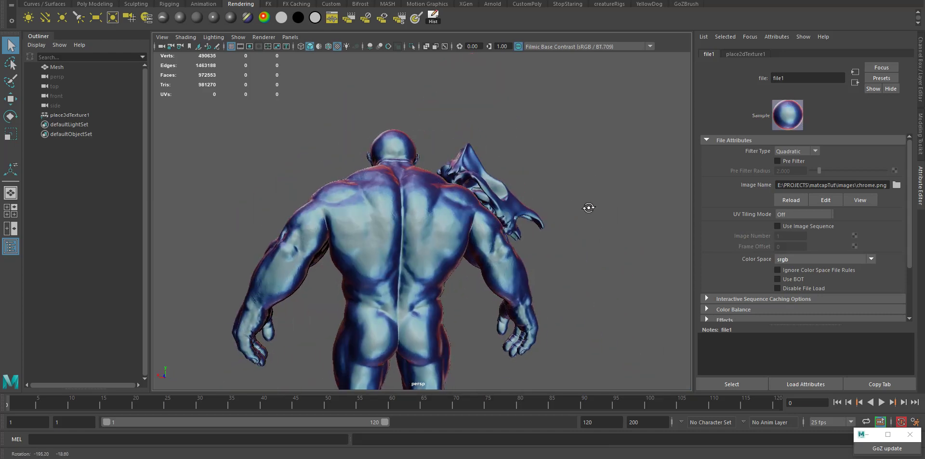
left_click_drag(589, 207, 464, 259, "alt")
scroll(506, 217, "up", 5)
scroll(463, 259, "down", 5)
middle_click_drag(464, 259, 469, 178, "alt")
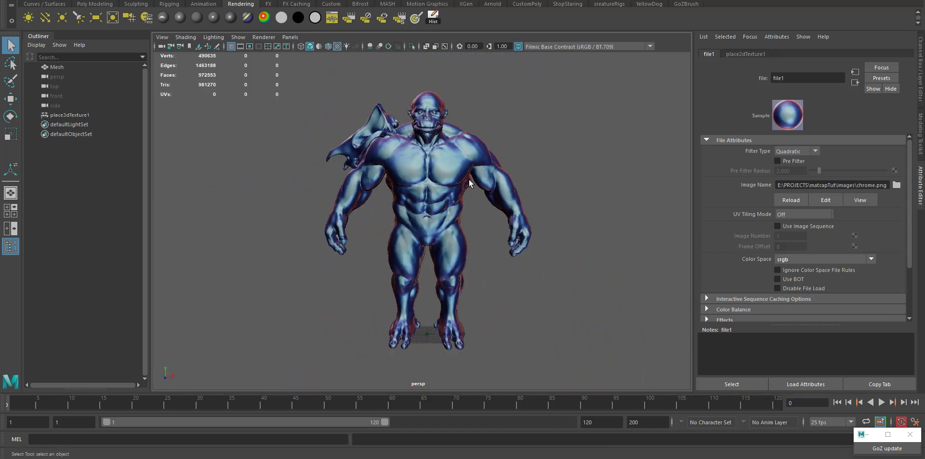
left_click_drag(469, 178, 420, 145, "alt")
scroll(424, 236, "up", 3)
right_click_drag(420, 146, 406, 256, "alt")
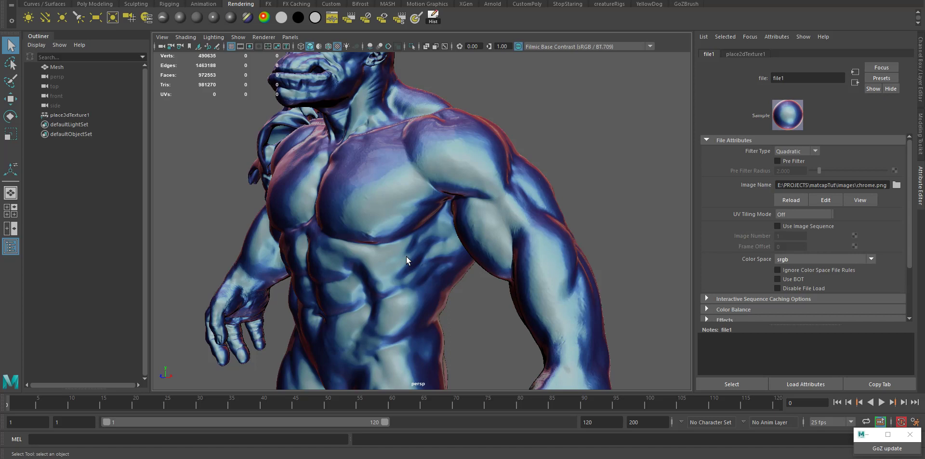
left_click_drag(406, 256, 489, 250, "alt")
right_click_drag(489, 250, 377, 192, "alt")
left_click_drag(377, 193, 396, 183, "alt")
right_click_drag(396, 182, 479, 279, "alt")
left_click_drag(479, 279, 471, 240, "alt")
right_click_drag(471, 239, 420, 206, "alt")
mouse_move(433, 223)
left_mouse_down("alt")
mouse_move(424, 216)
mouse_move(420, 231)
left_mouse_up("alt")
right_click_drag(419, 231, 409, 259, "alt")
middle_click_drag(409, 259, 467, 245, "alt")
right_click_drag(468, 244, 450, 259, "alt")
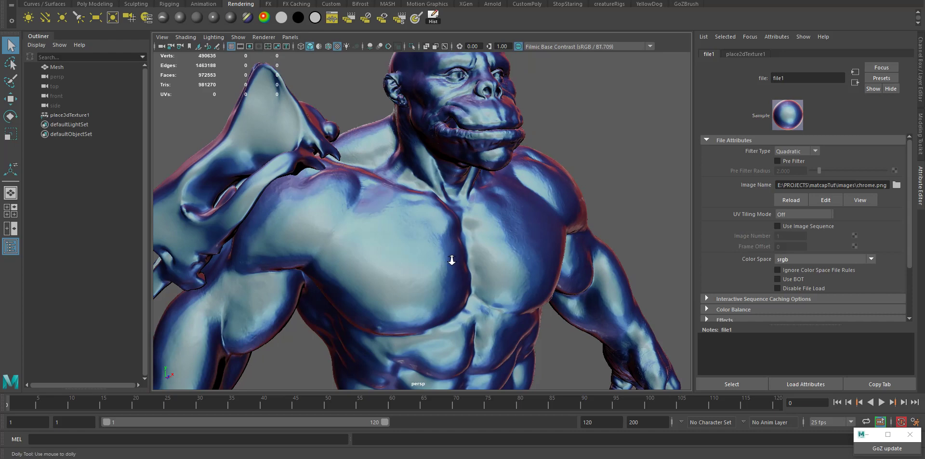
left_click_drag(450, 259, 480, 229, "alt")
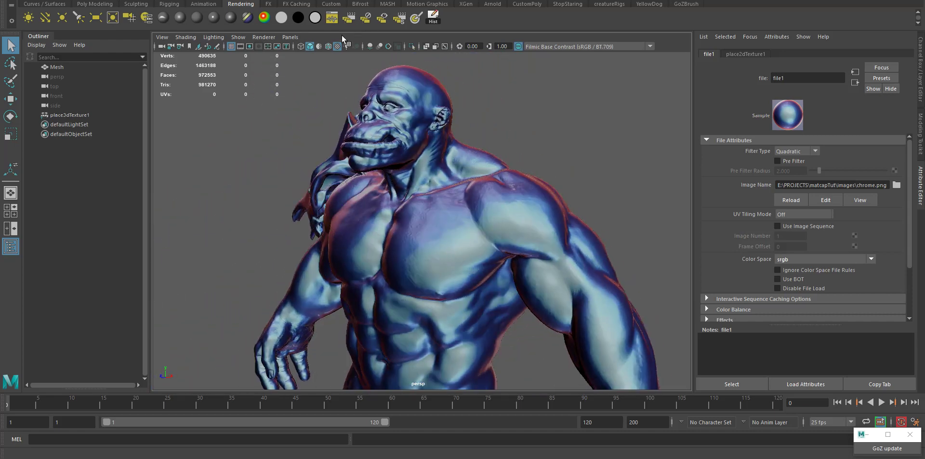